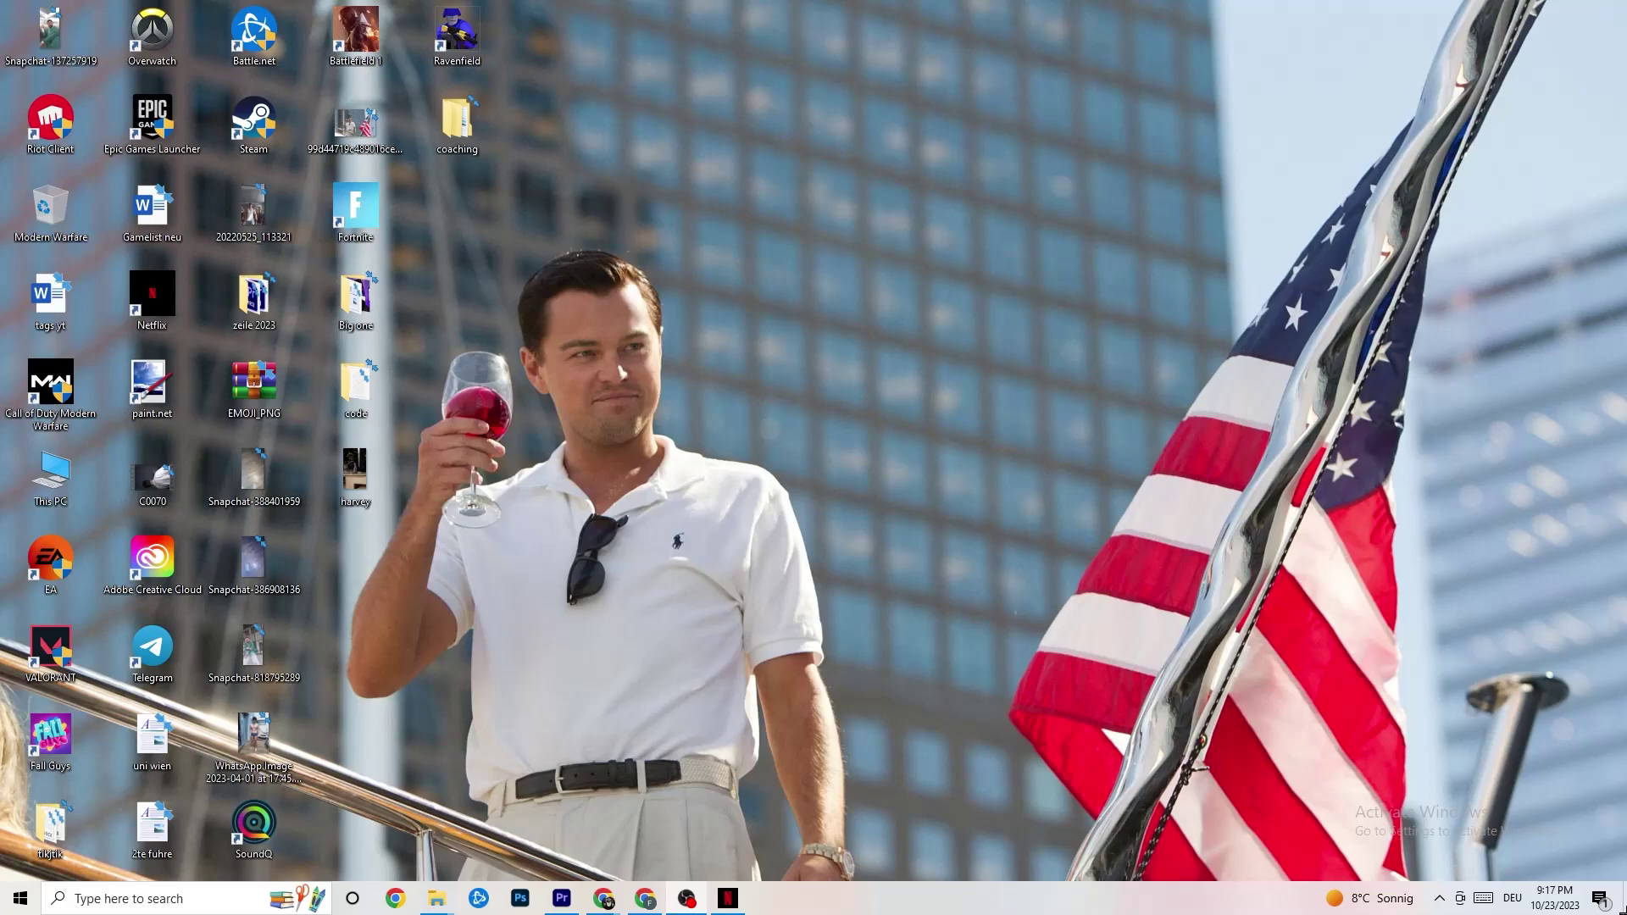
Step: Open the Windows display settings and check the options available for the color profile
click(12, 890)
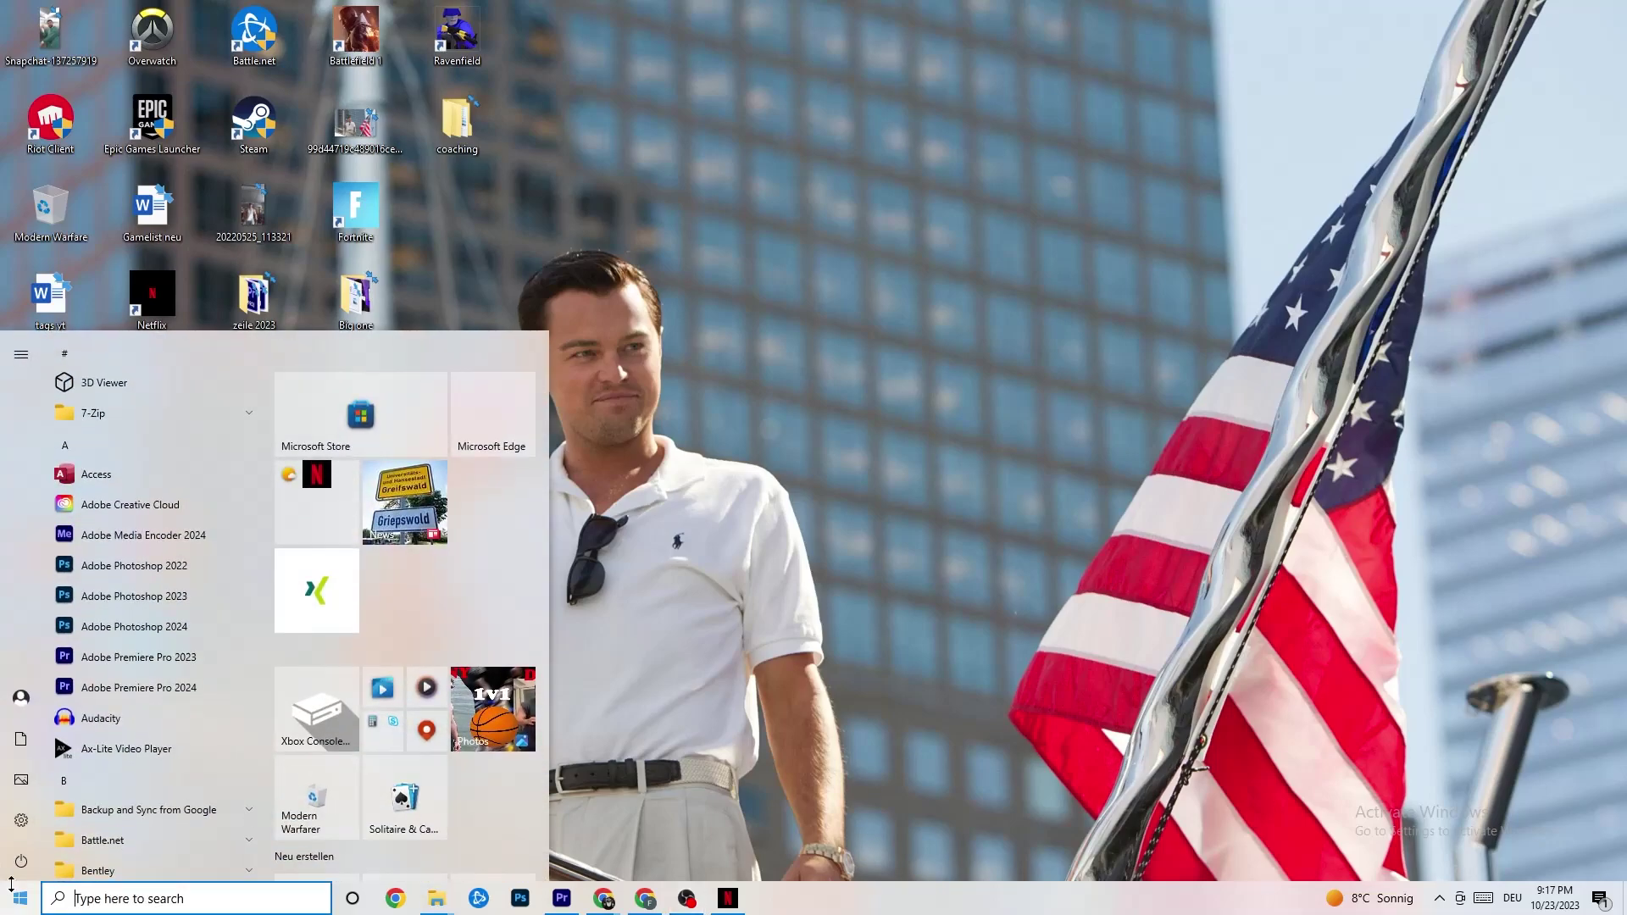
click(21, 820)
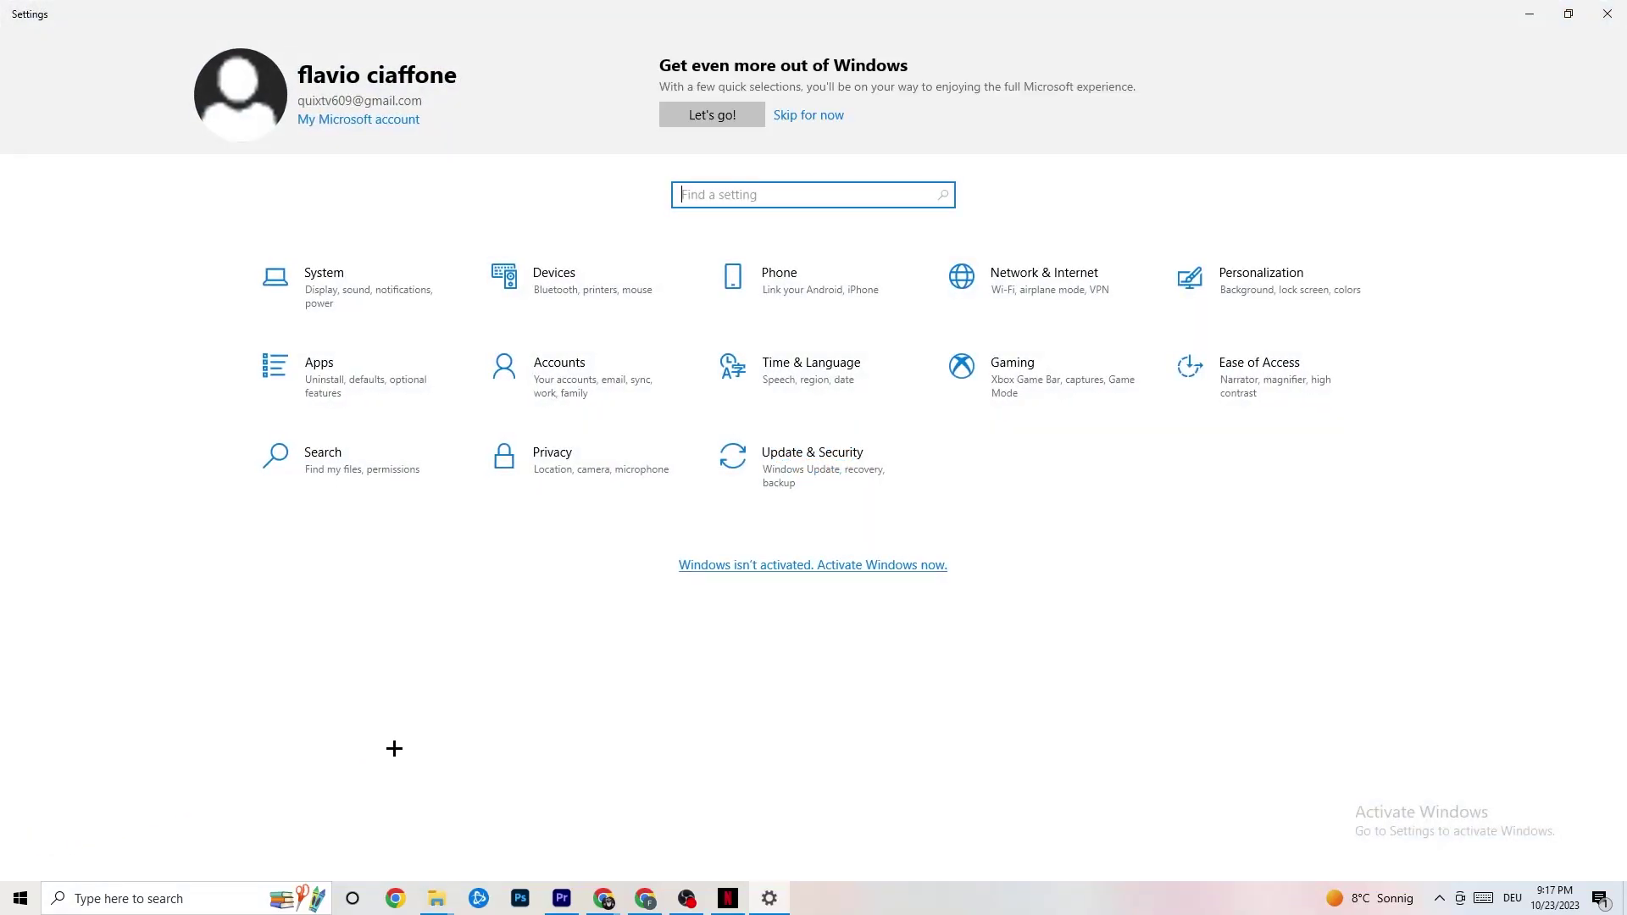
click(351, 292)
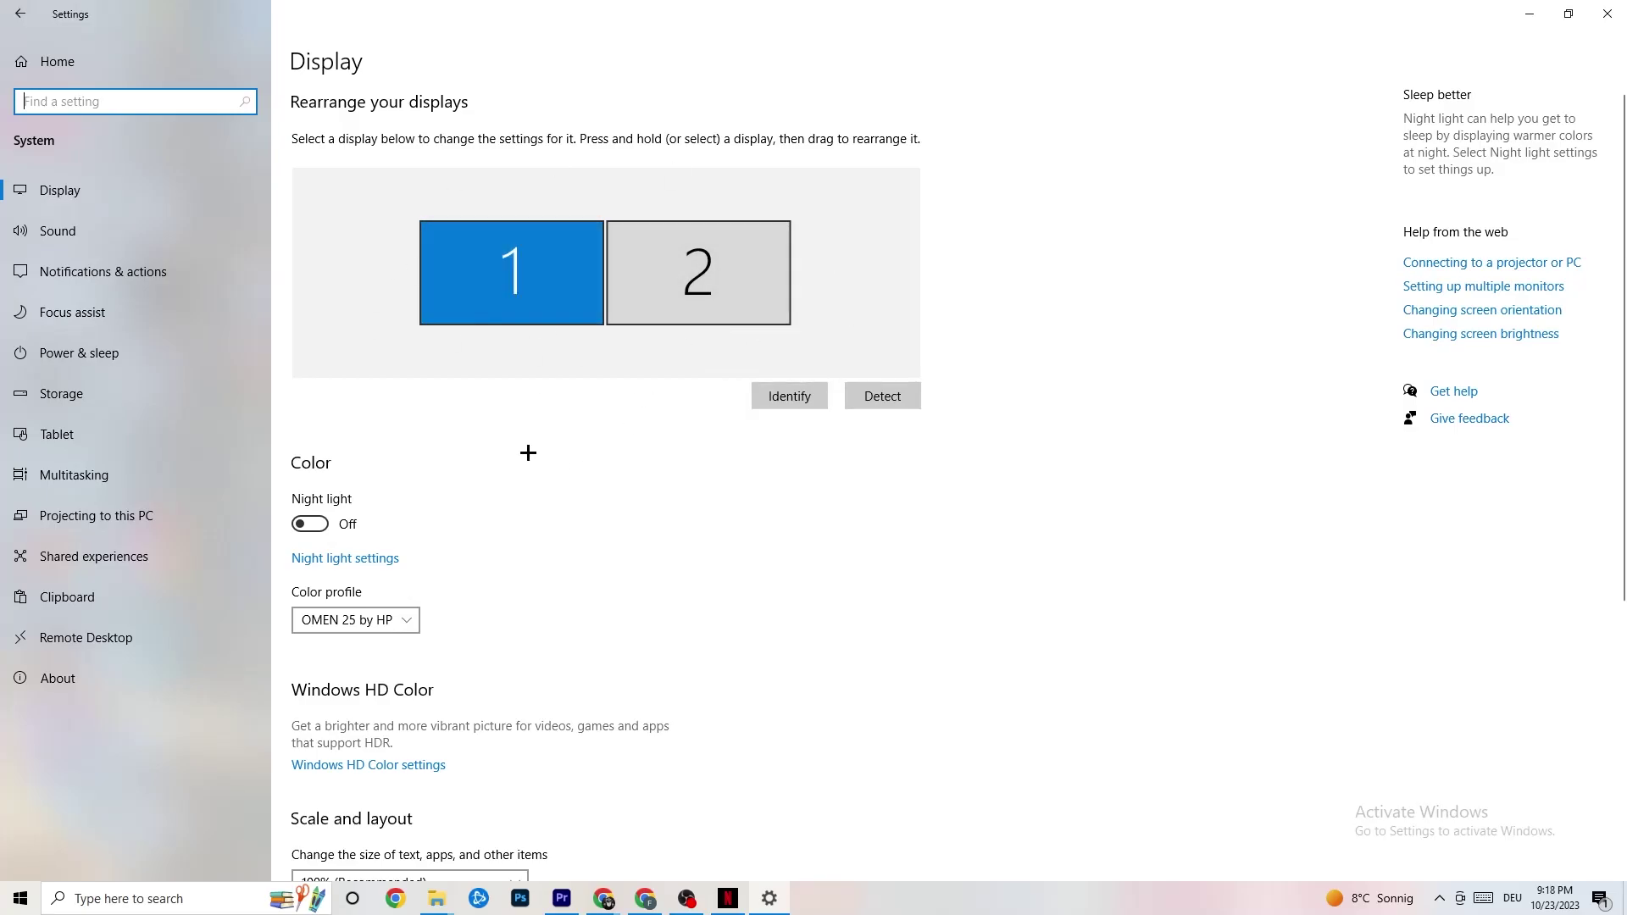
scroll(561, 304, down, 5)
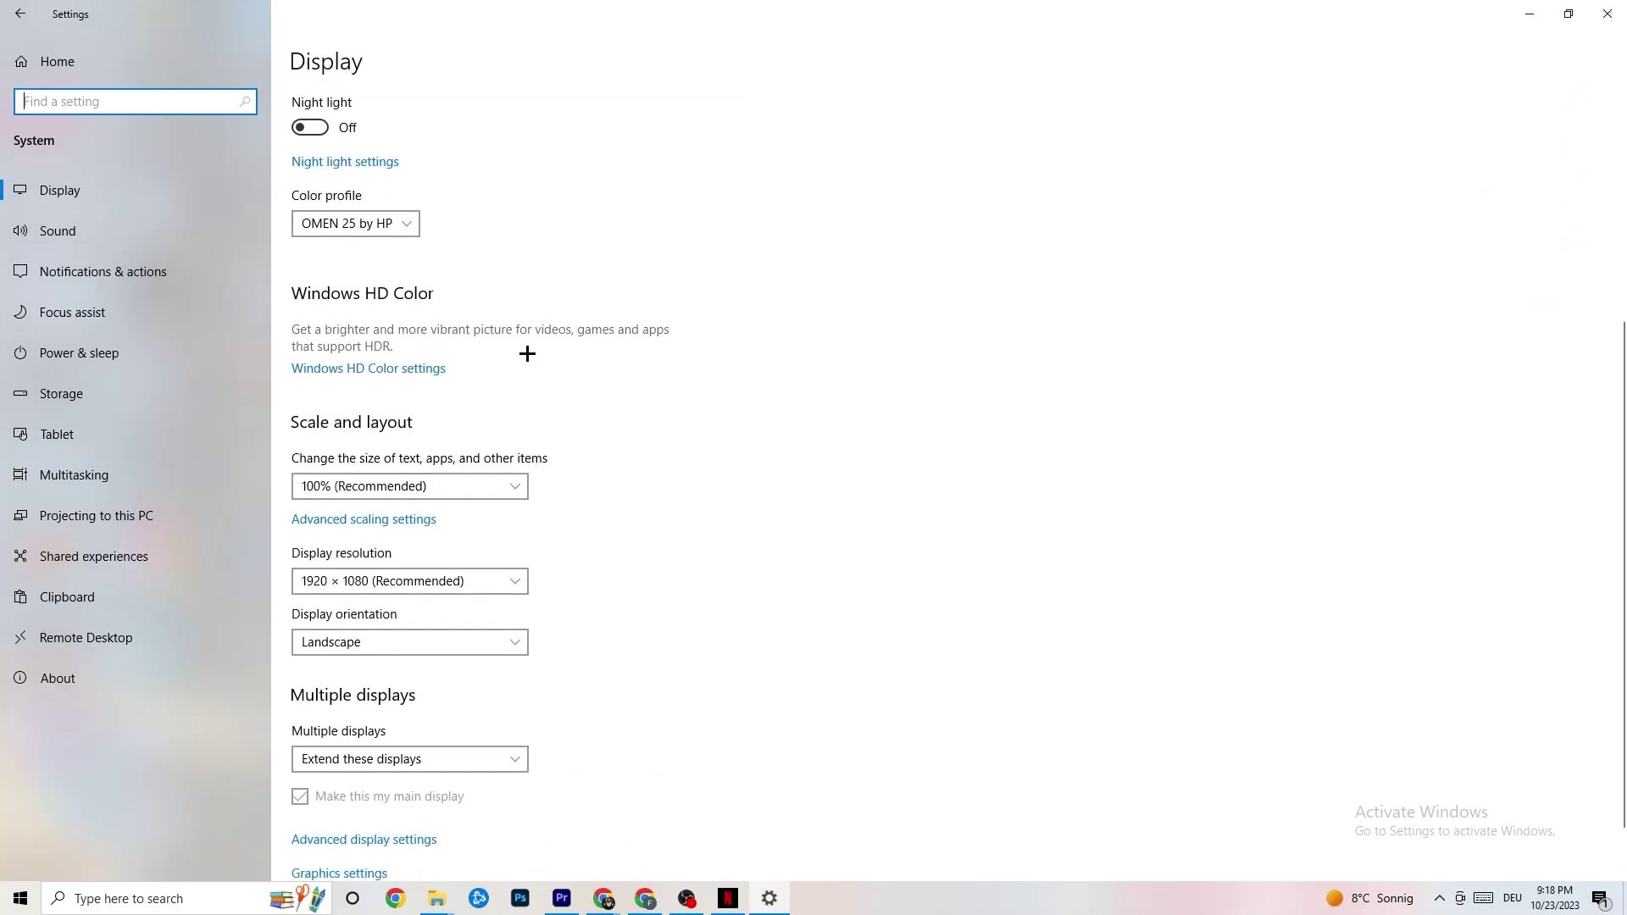
click(398, 222)
click(535, 178)
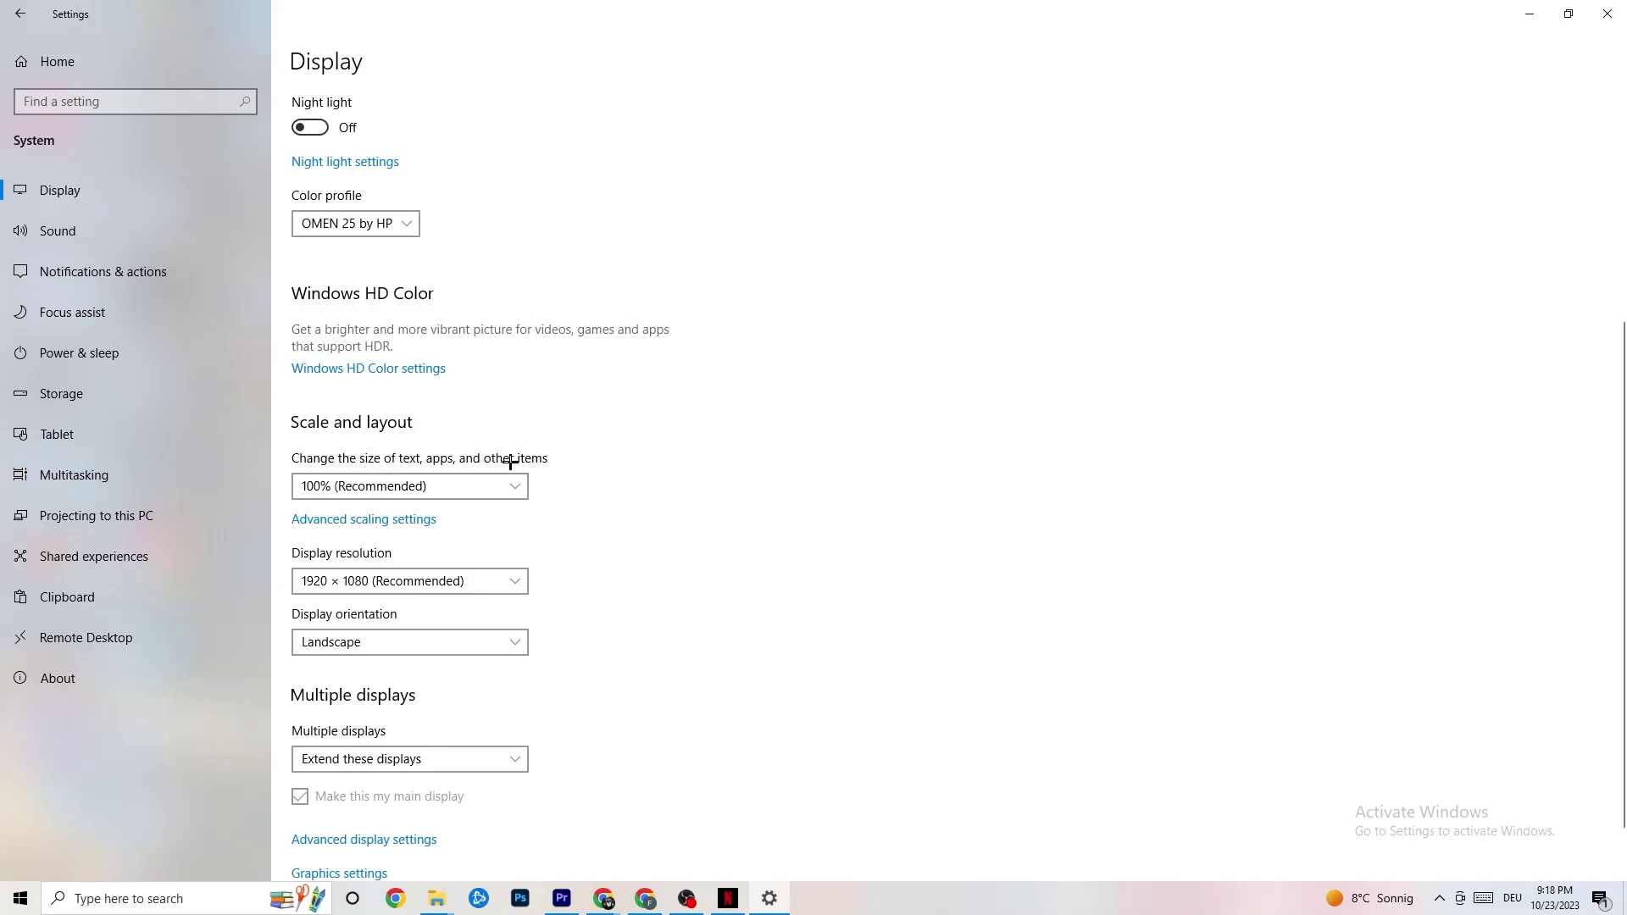
Step: Check the display's scaling and resolution options without changing either setting
click(500, 486)
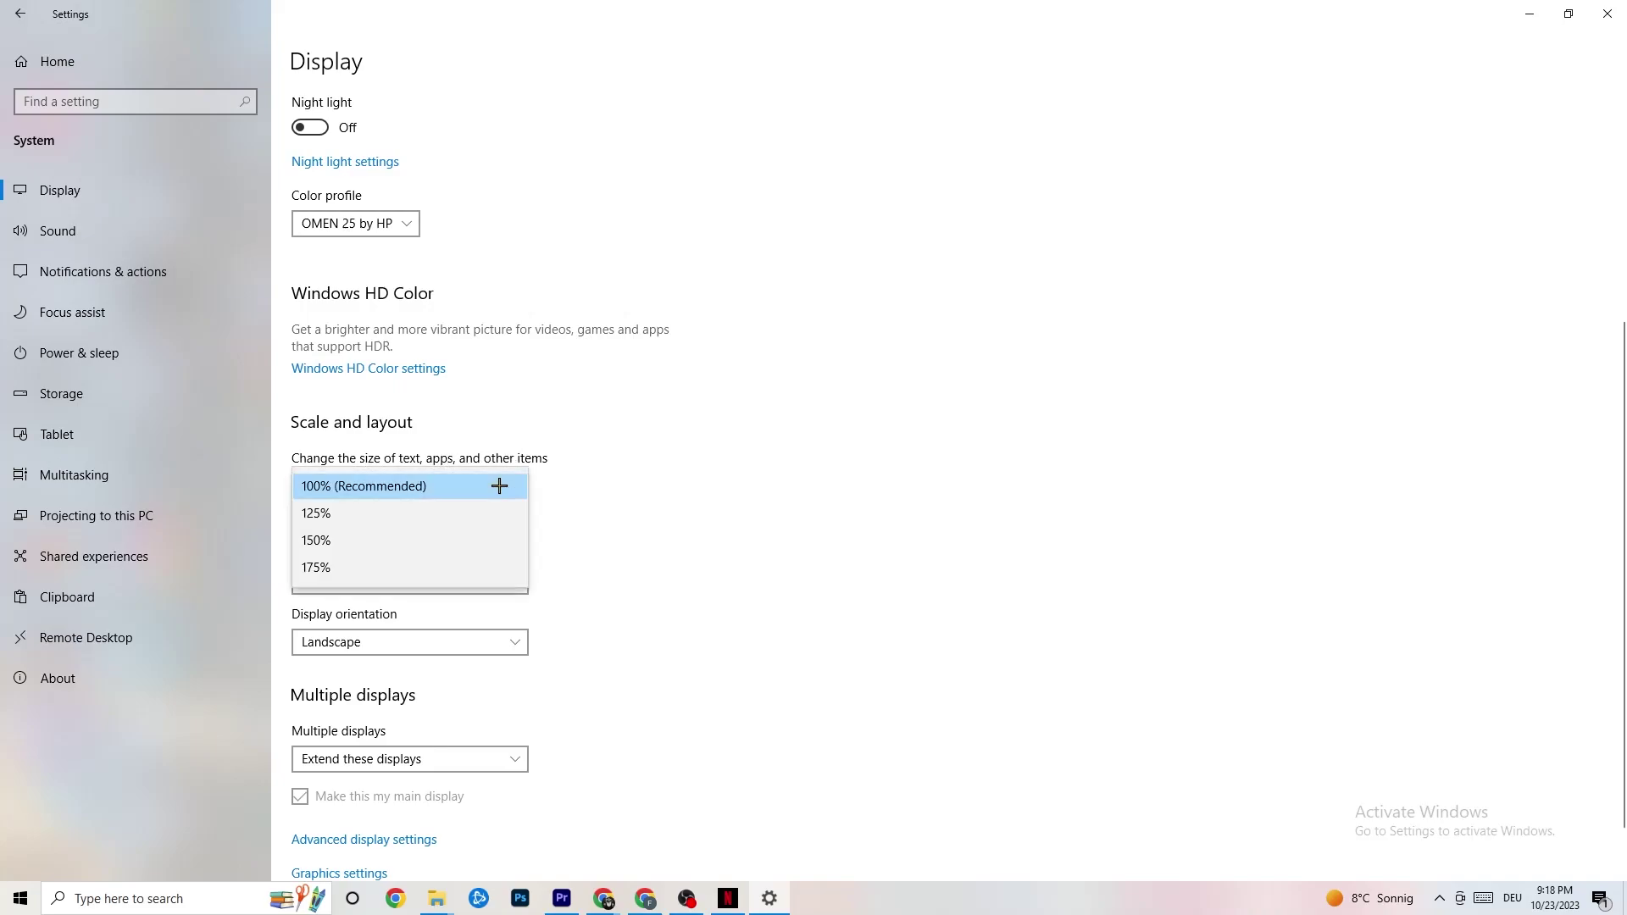
click(697, 416)
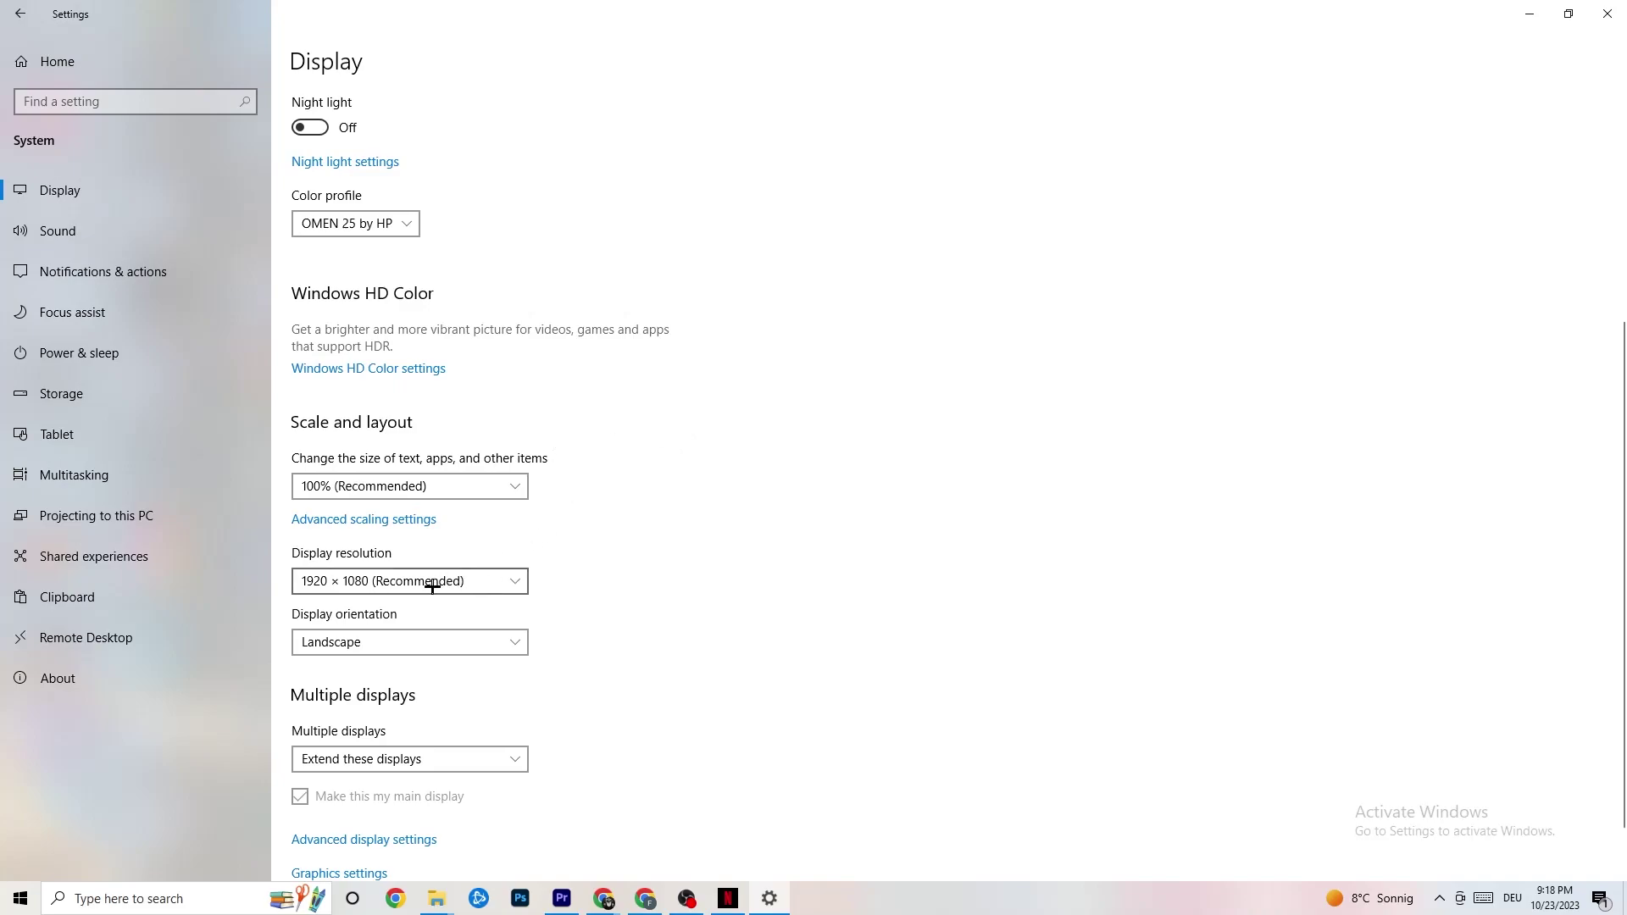
click(515, 581)
click(704, 527)
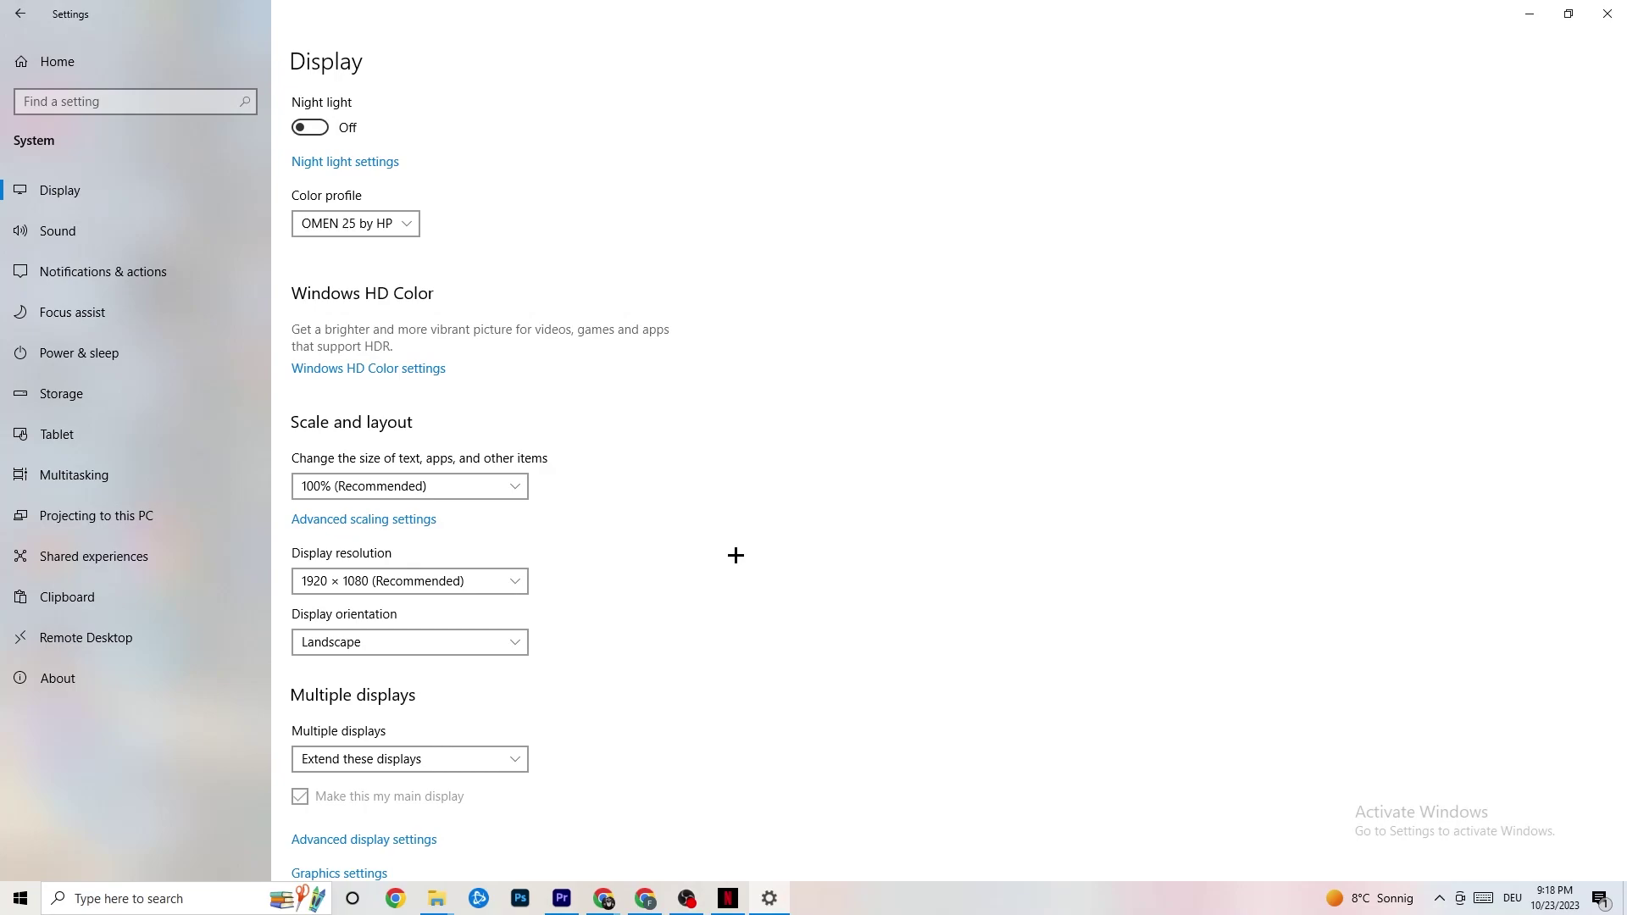
click(512, 582)
click(668, 547)
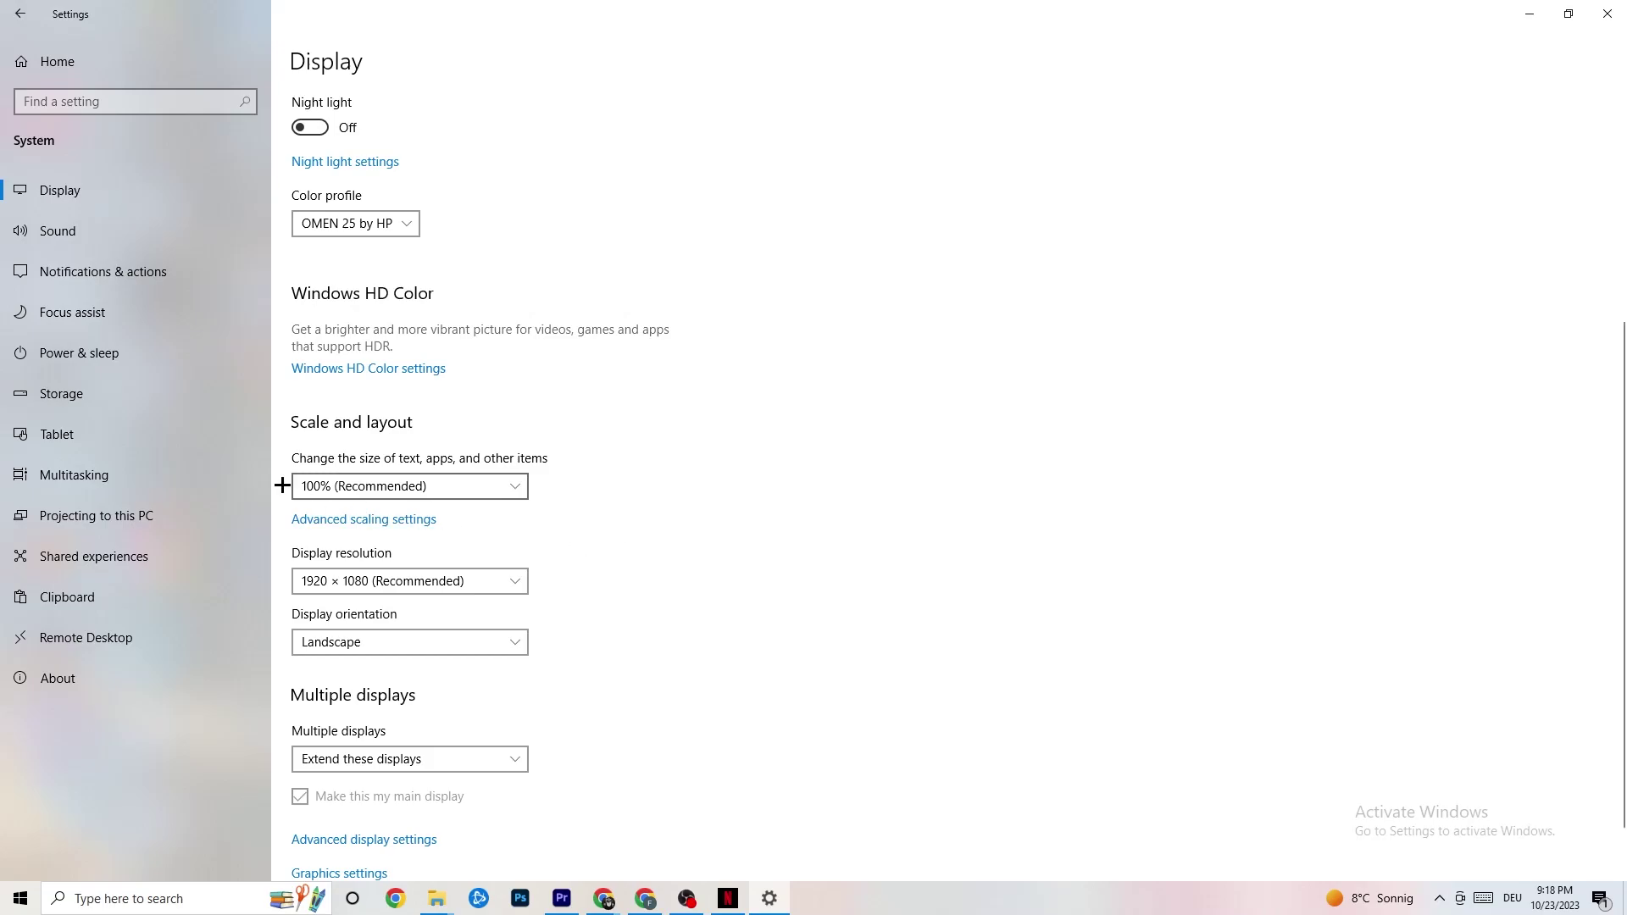
Step: Open the Storage Sense configuration in the storage settings and review its recycle bin cleanup options
click(106, 407)
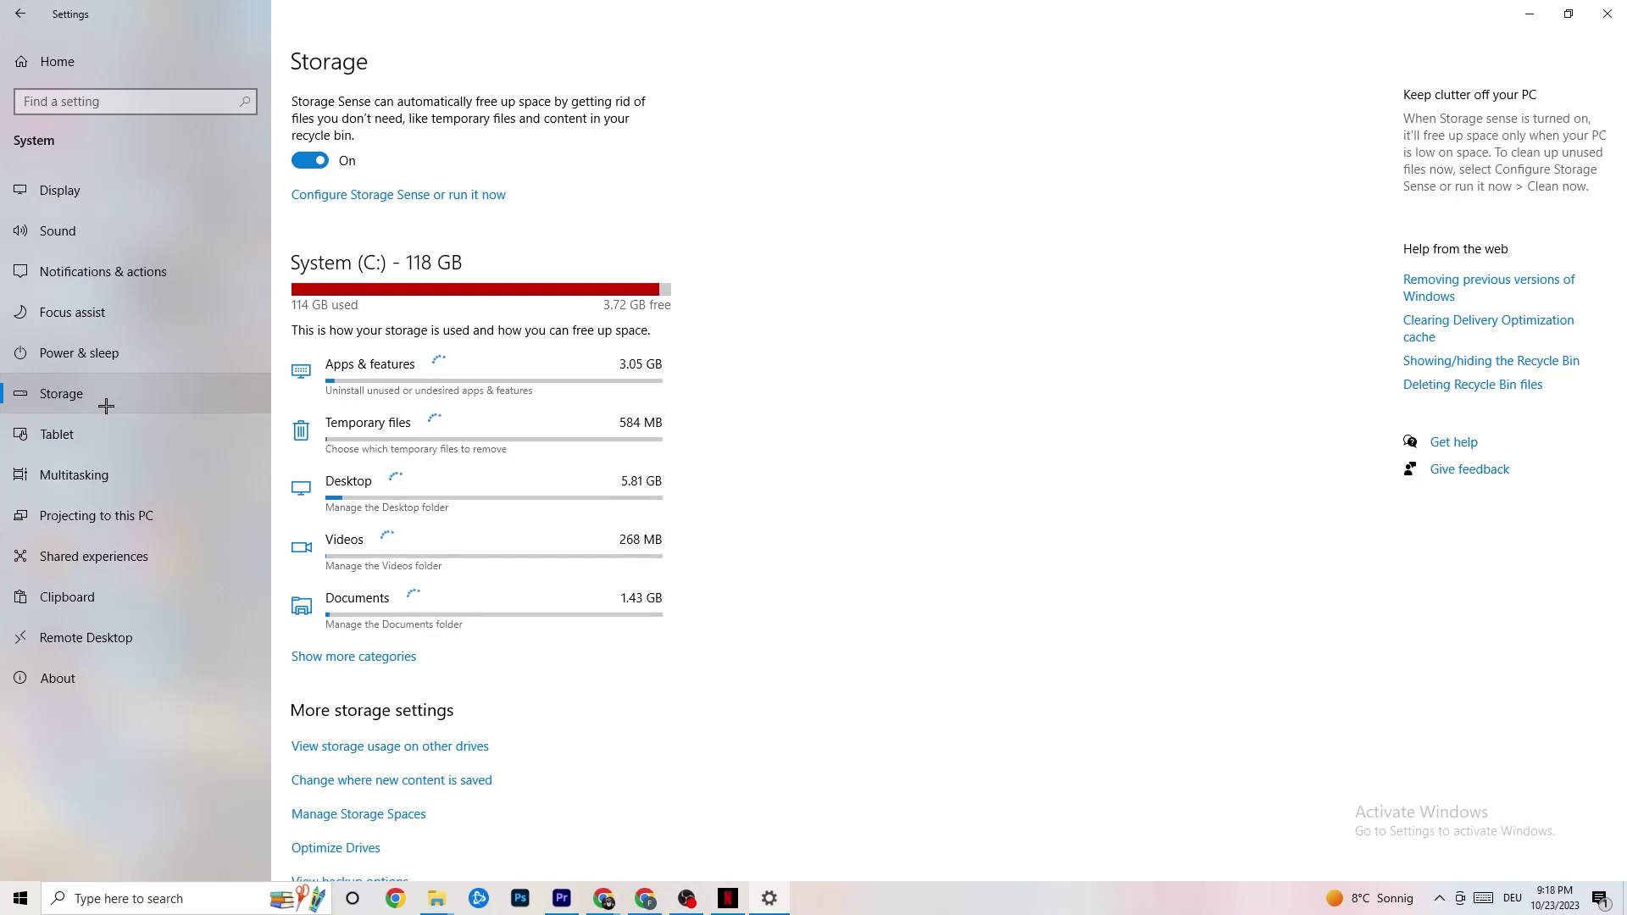
click(468, 195)
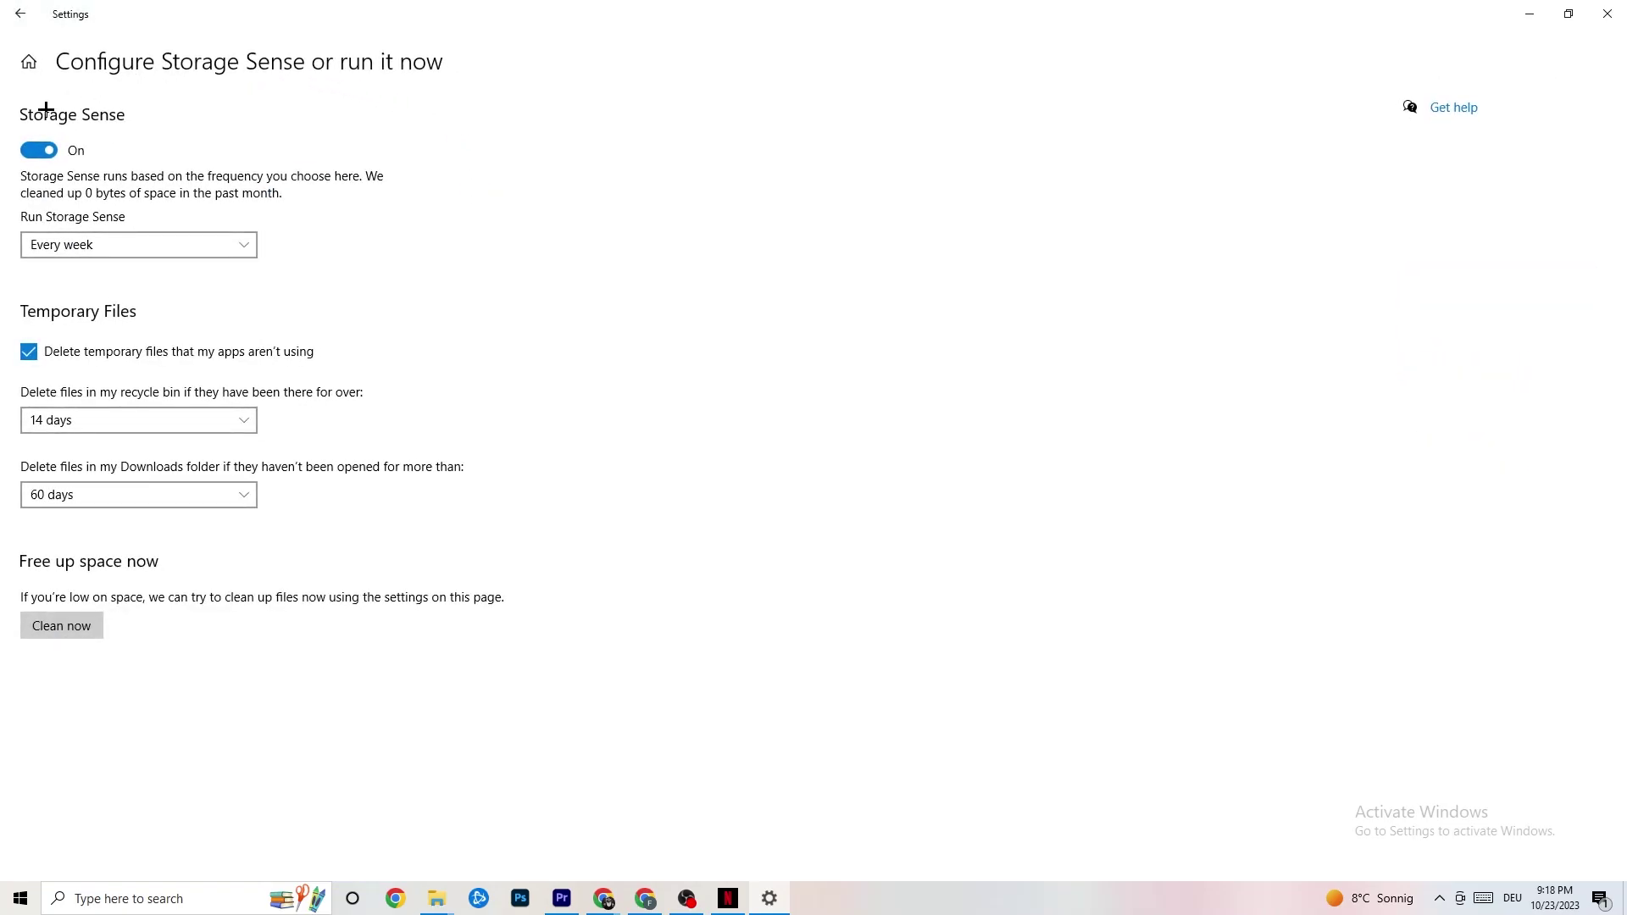
click(165, 422)
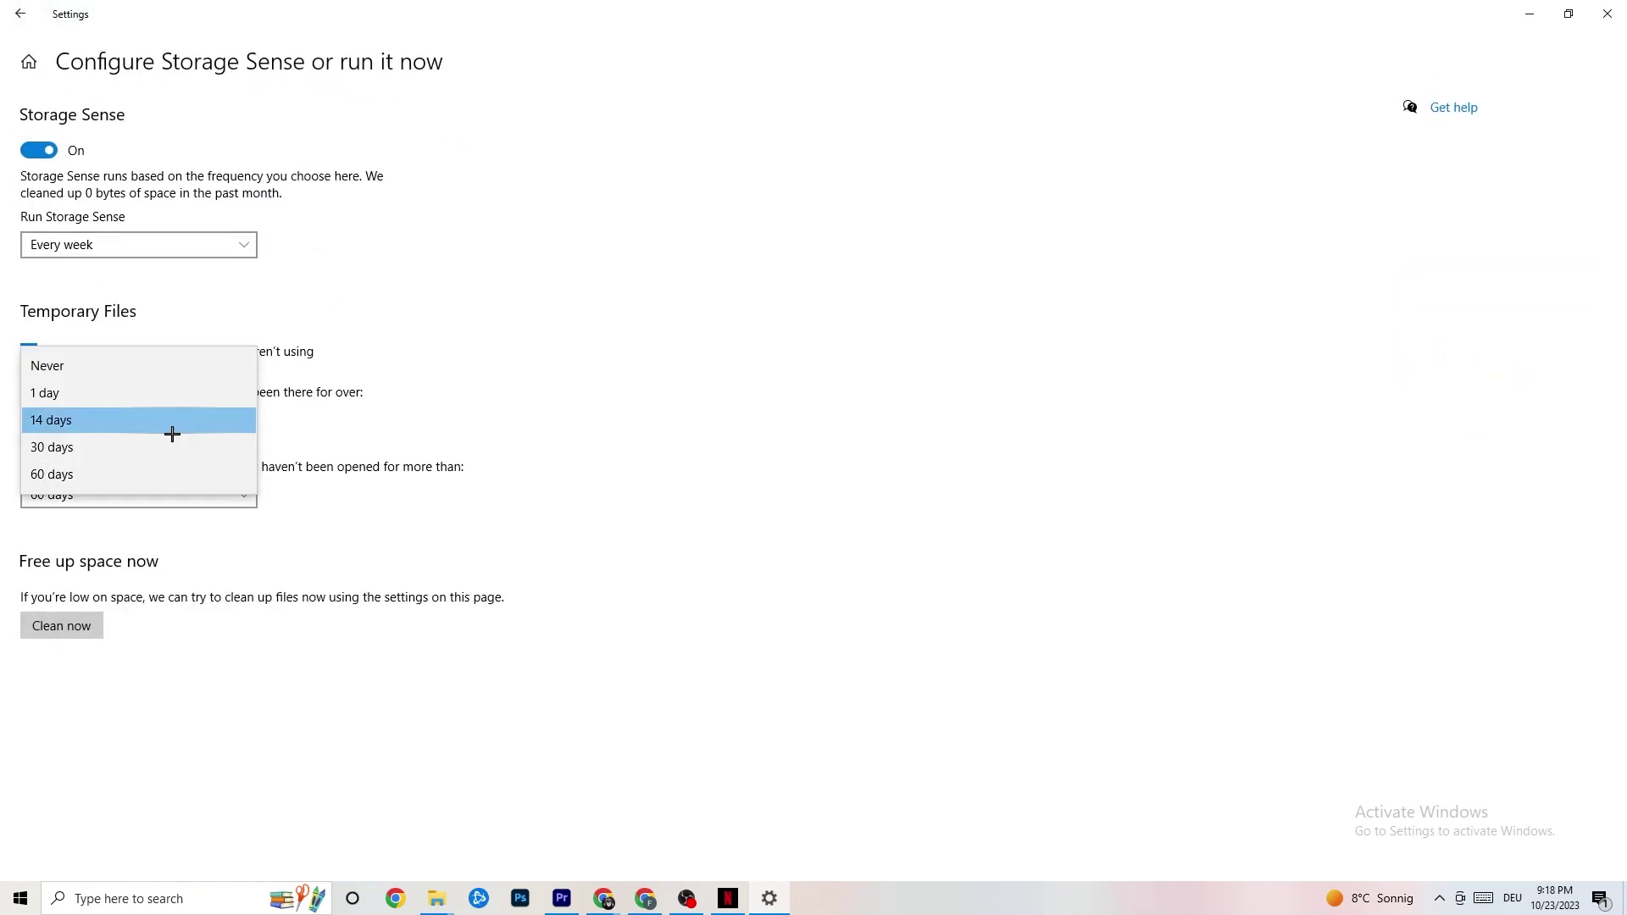
click(299, 404)
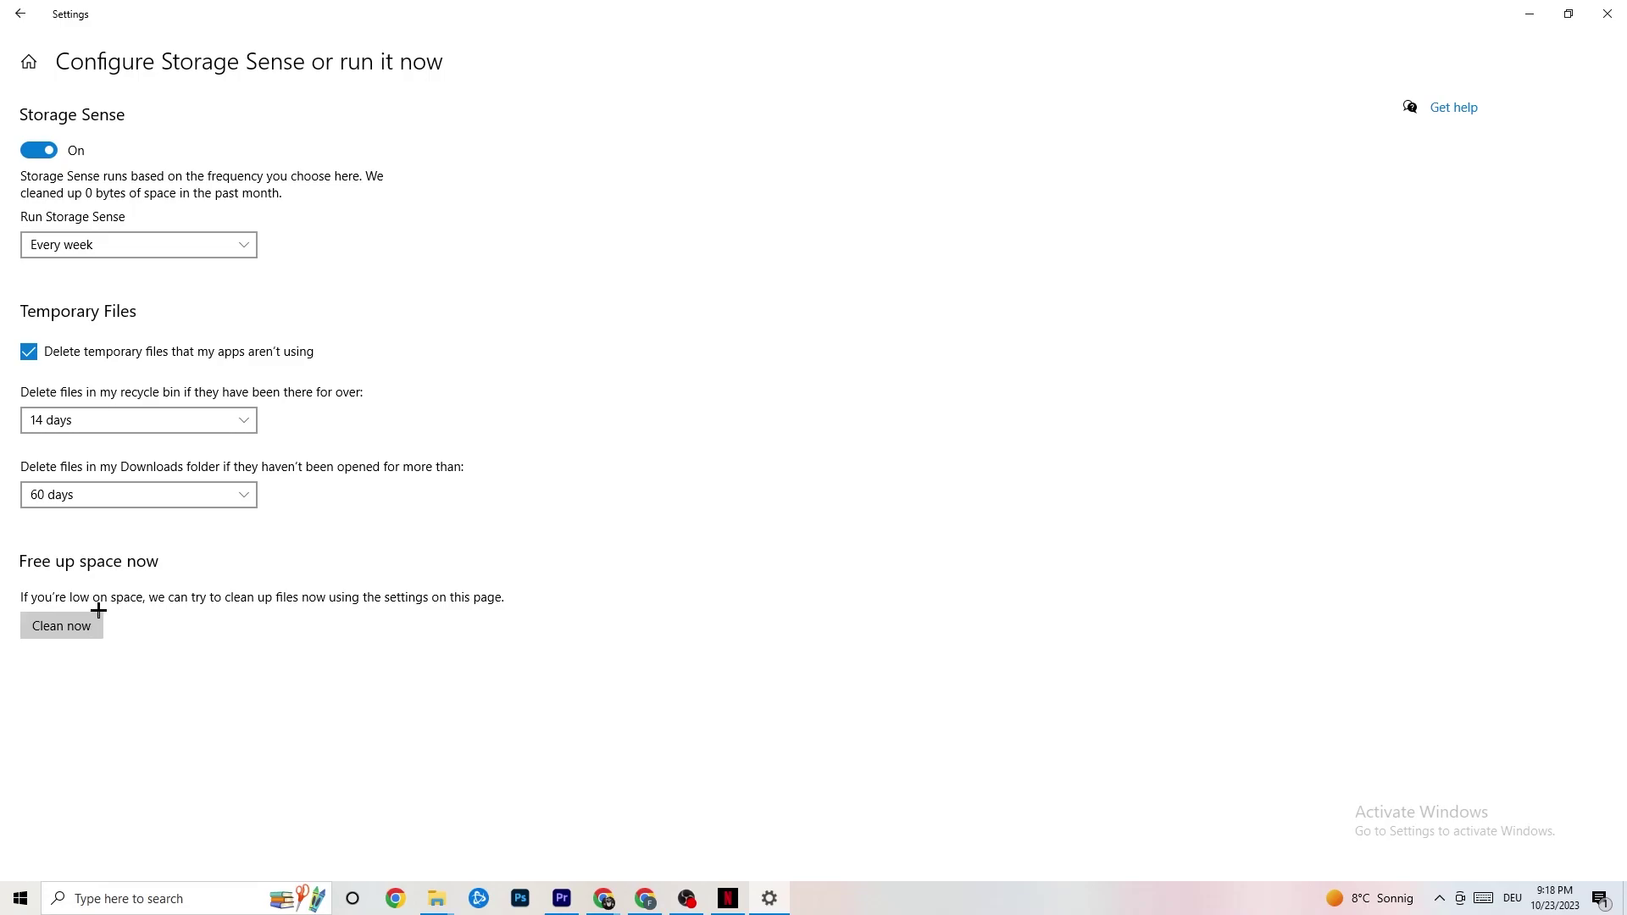
click(15, 8)
Step: Open the additional power settings in the system's Power & sleep settings and review the available power plans
click(375, 267)
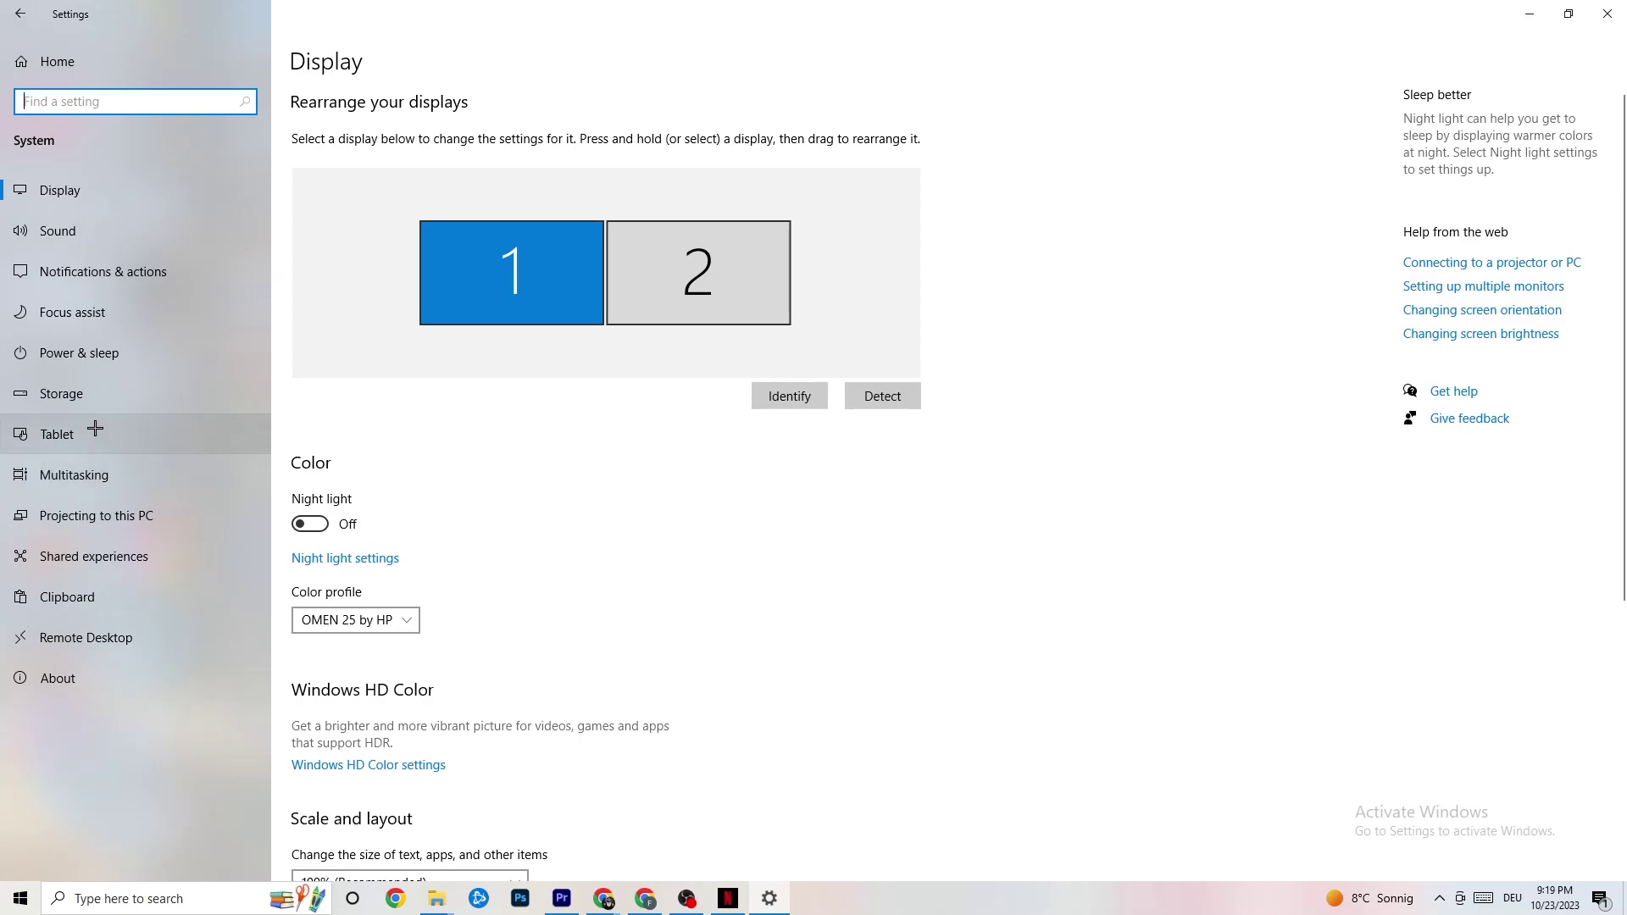
click(56, 347)
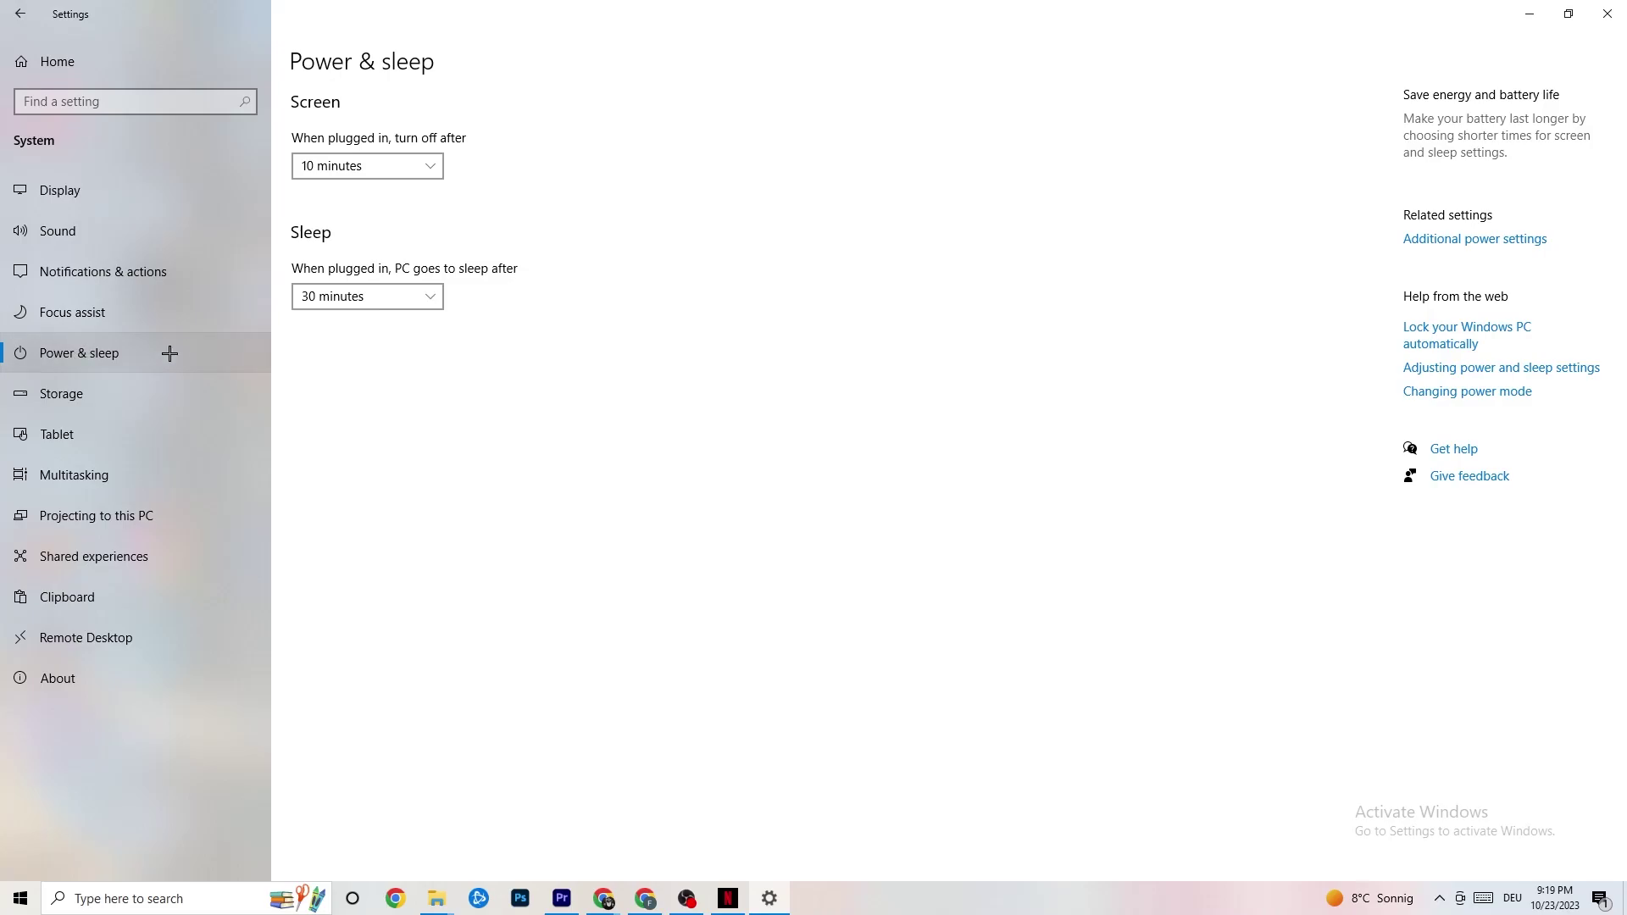
click(1467, 239)
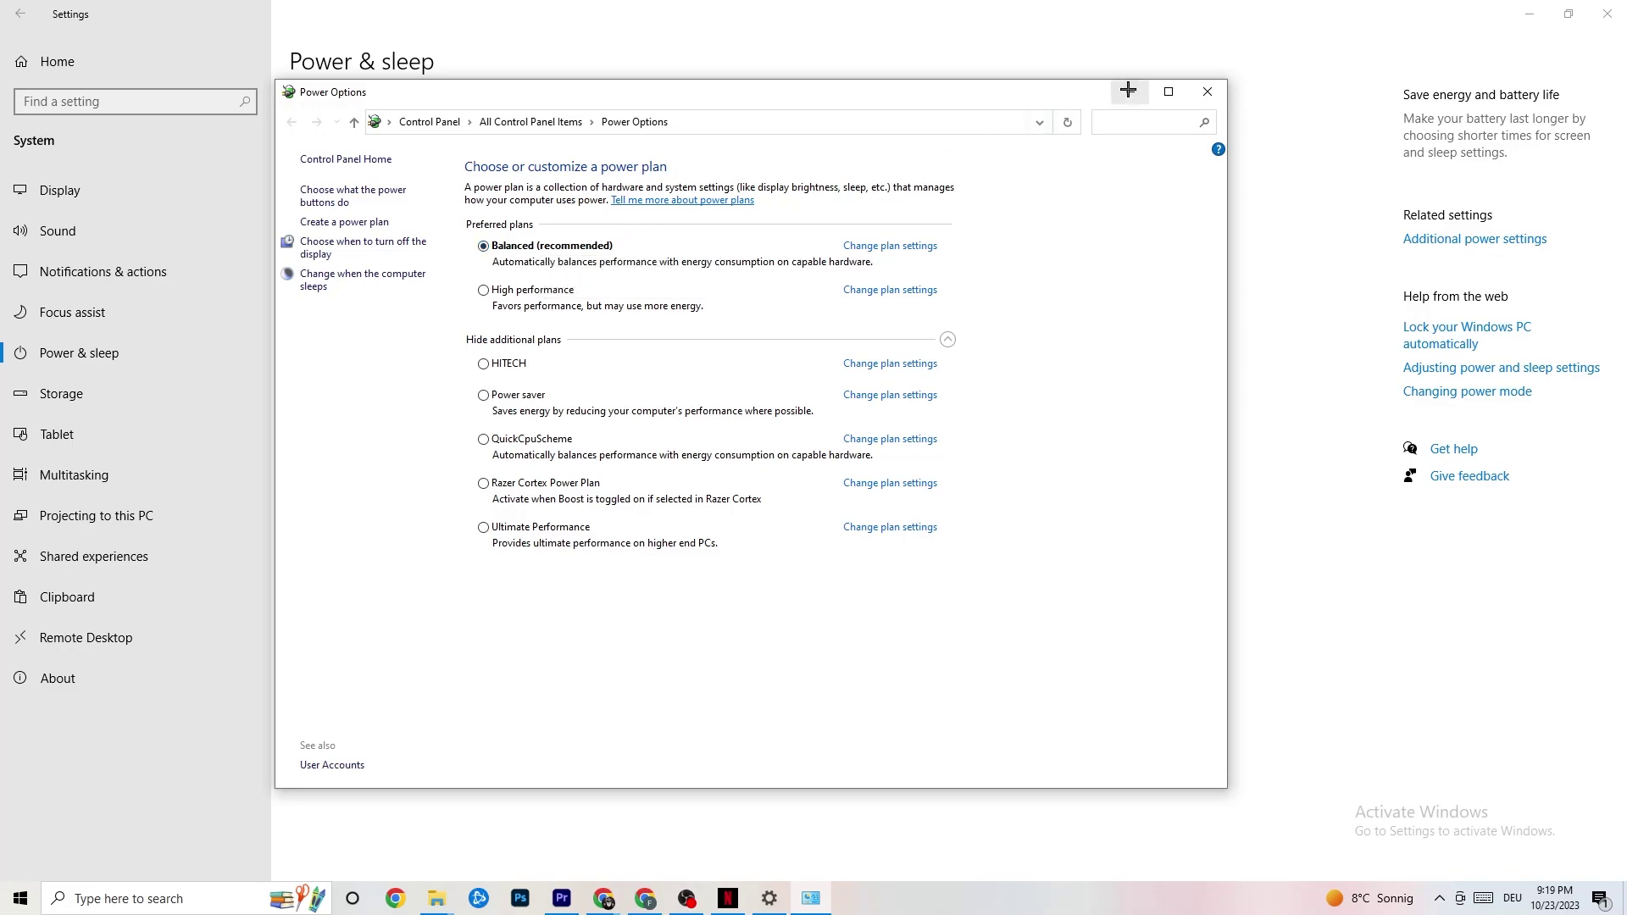
click(1210, 93)
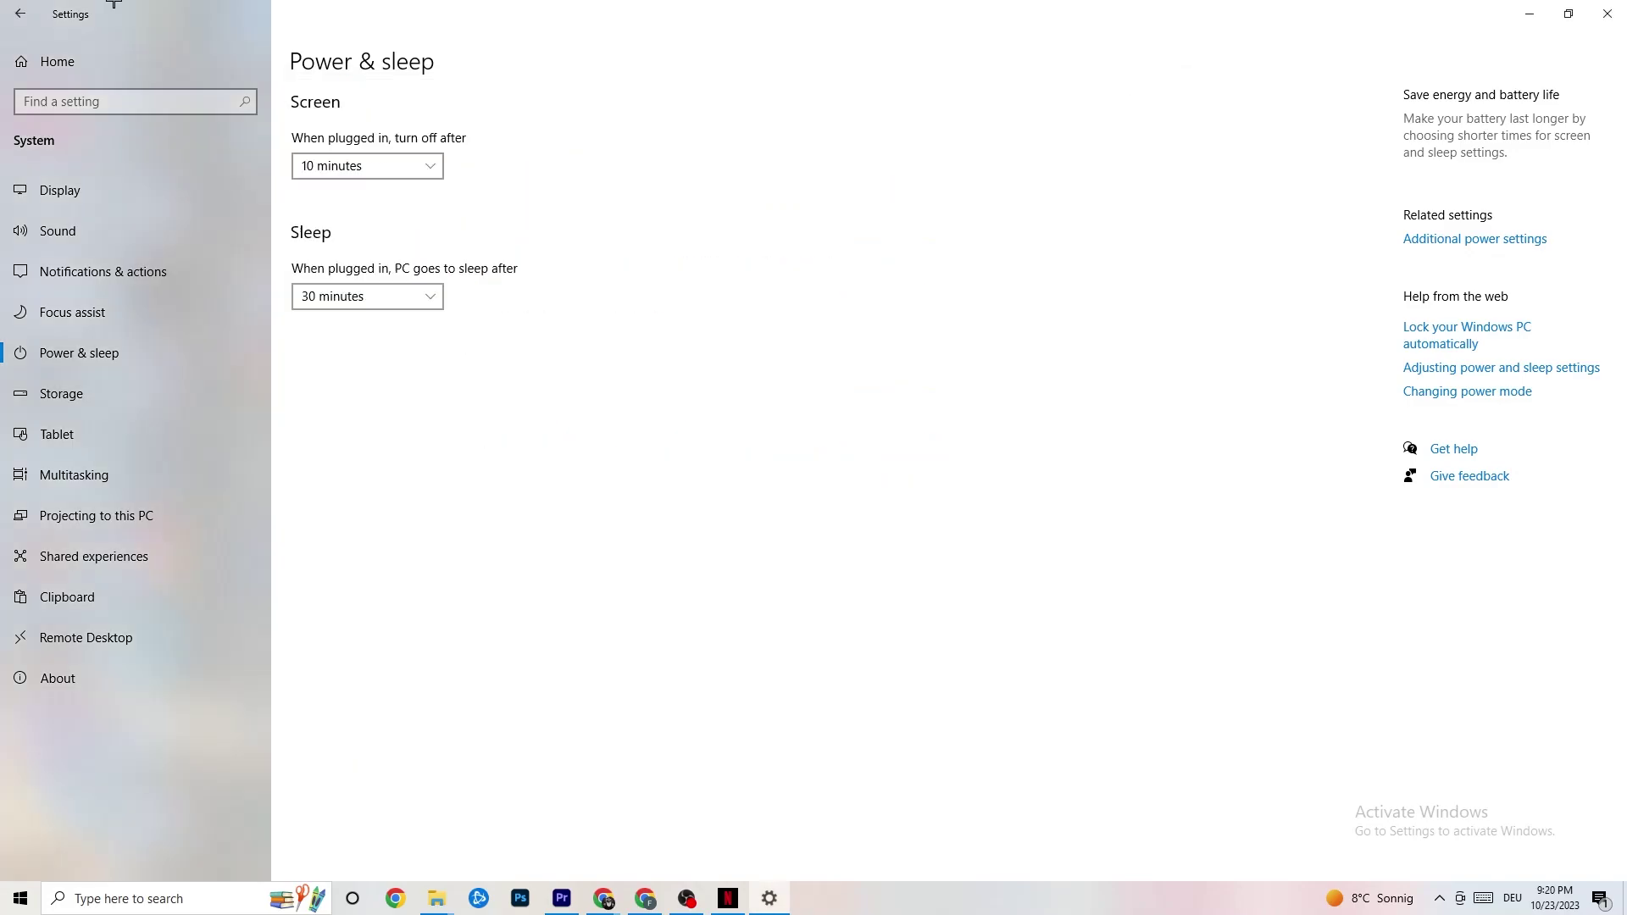
click(26, 12)
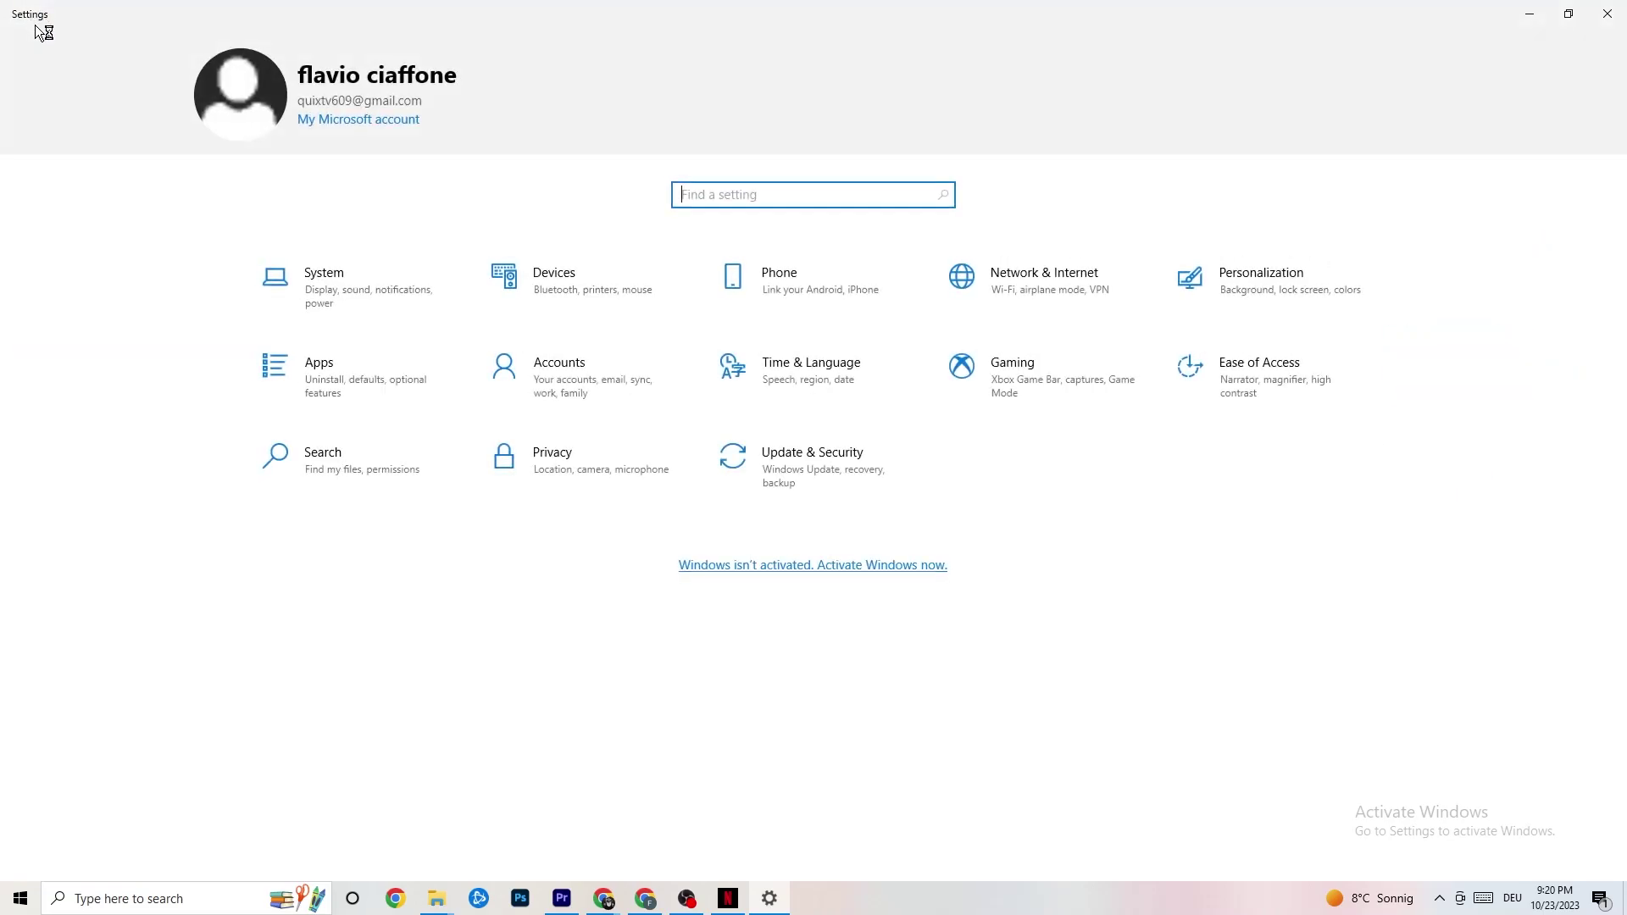
Step: Open the Gaming settings and check the Xbox Game Bar's keyboard shortcuts and its enable switch
click(1032, 397)
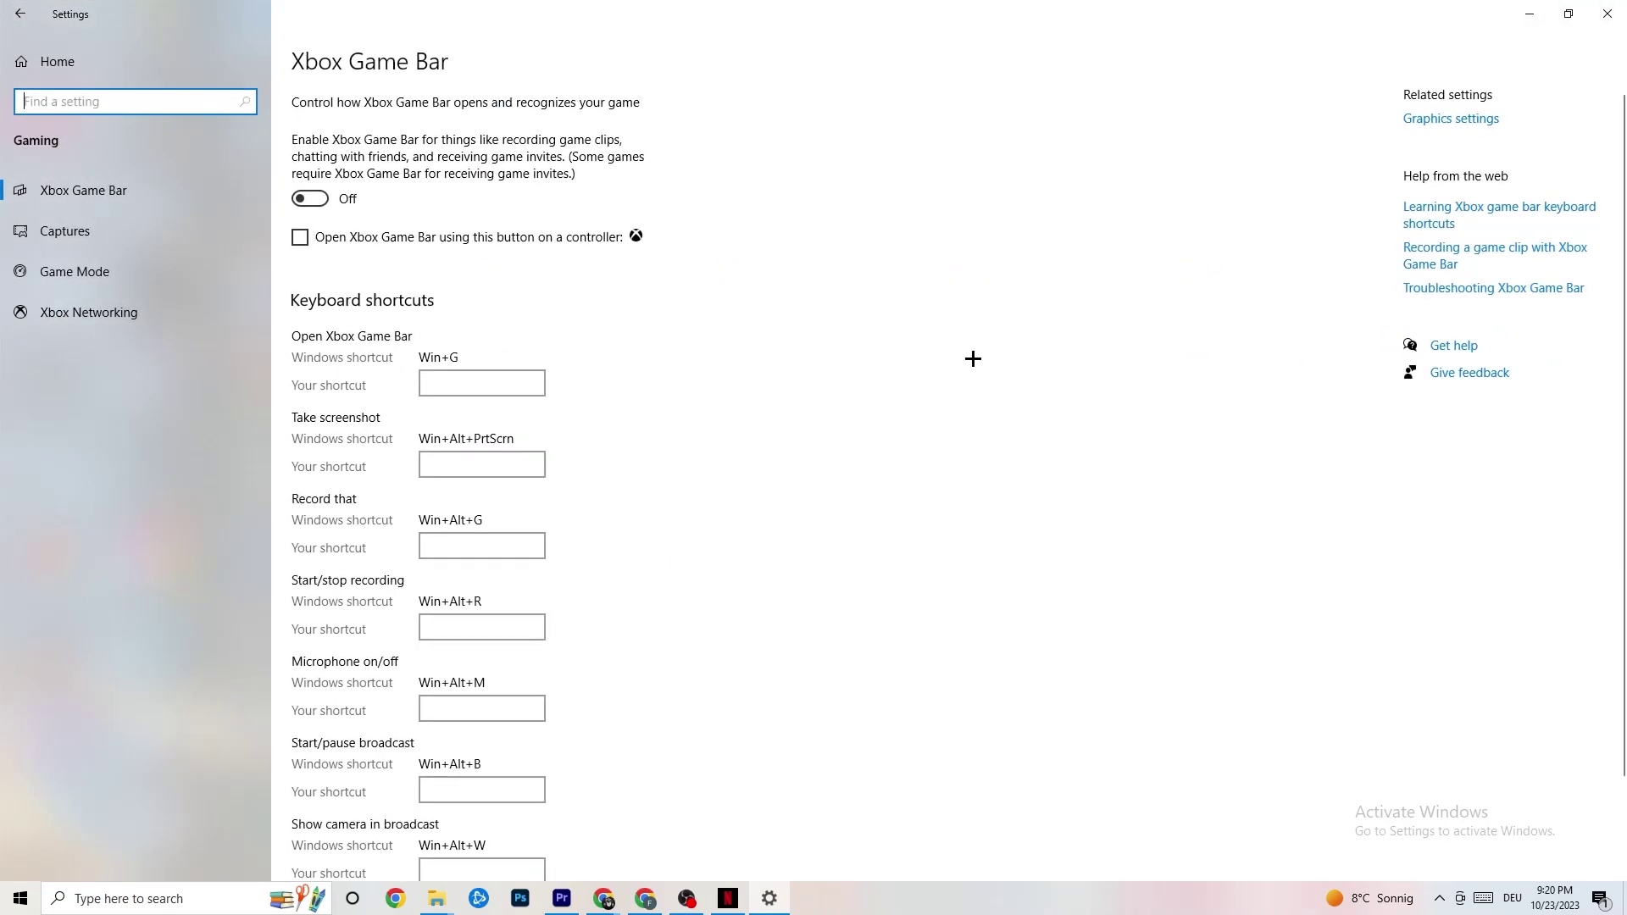
scroll(560, 339, down, 3)
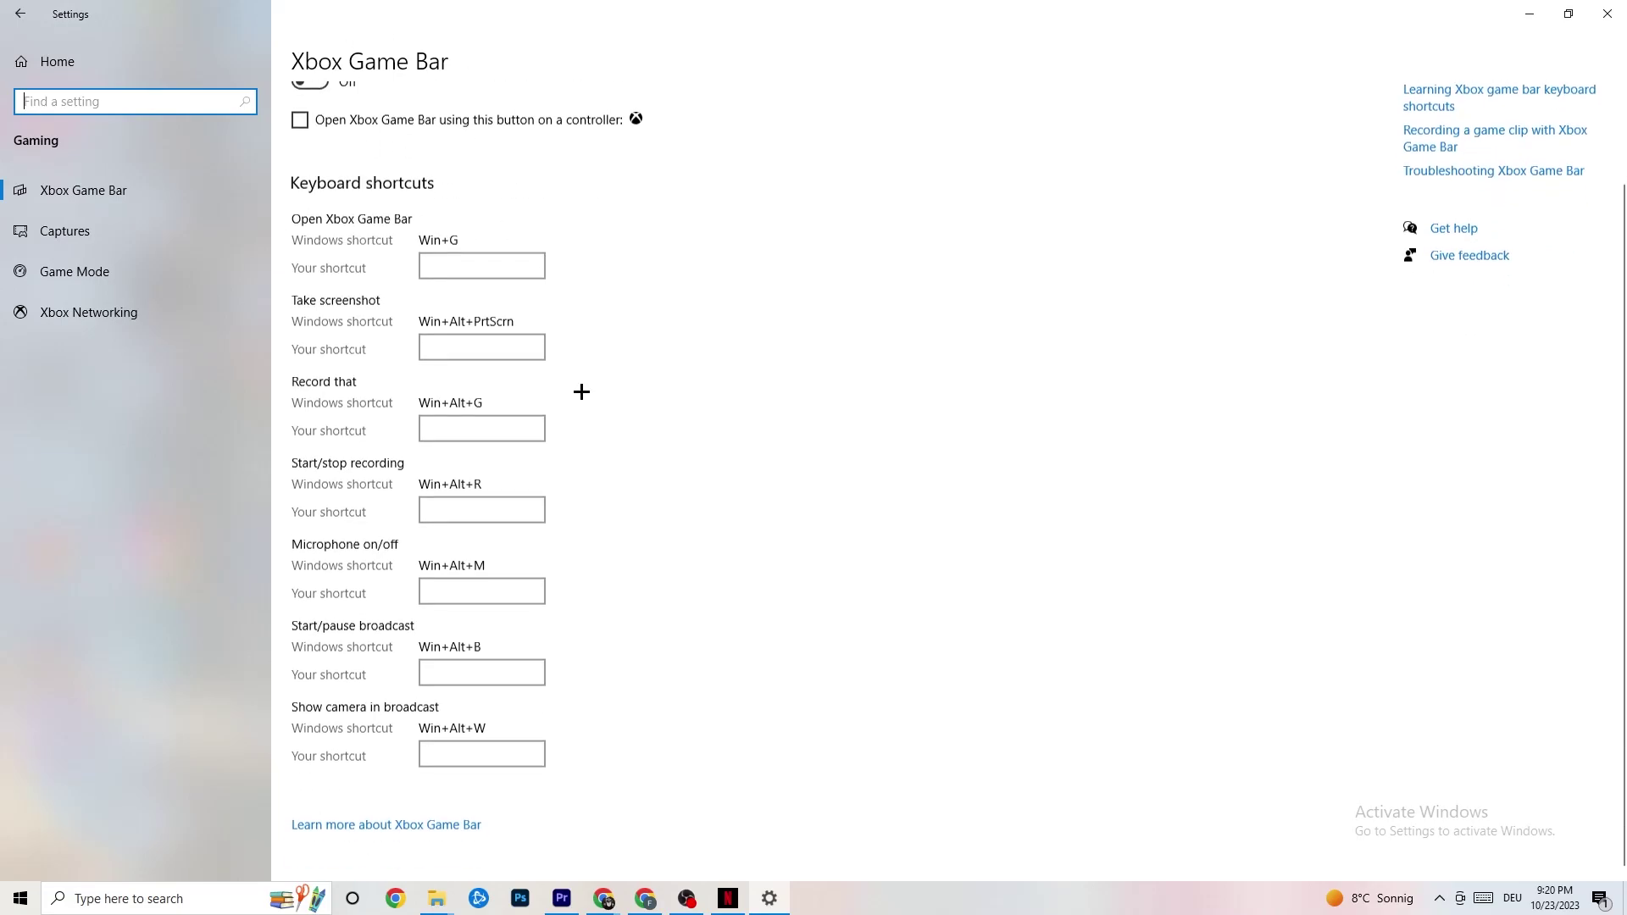
scroll(588, 582, up, 3)
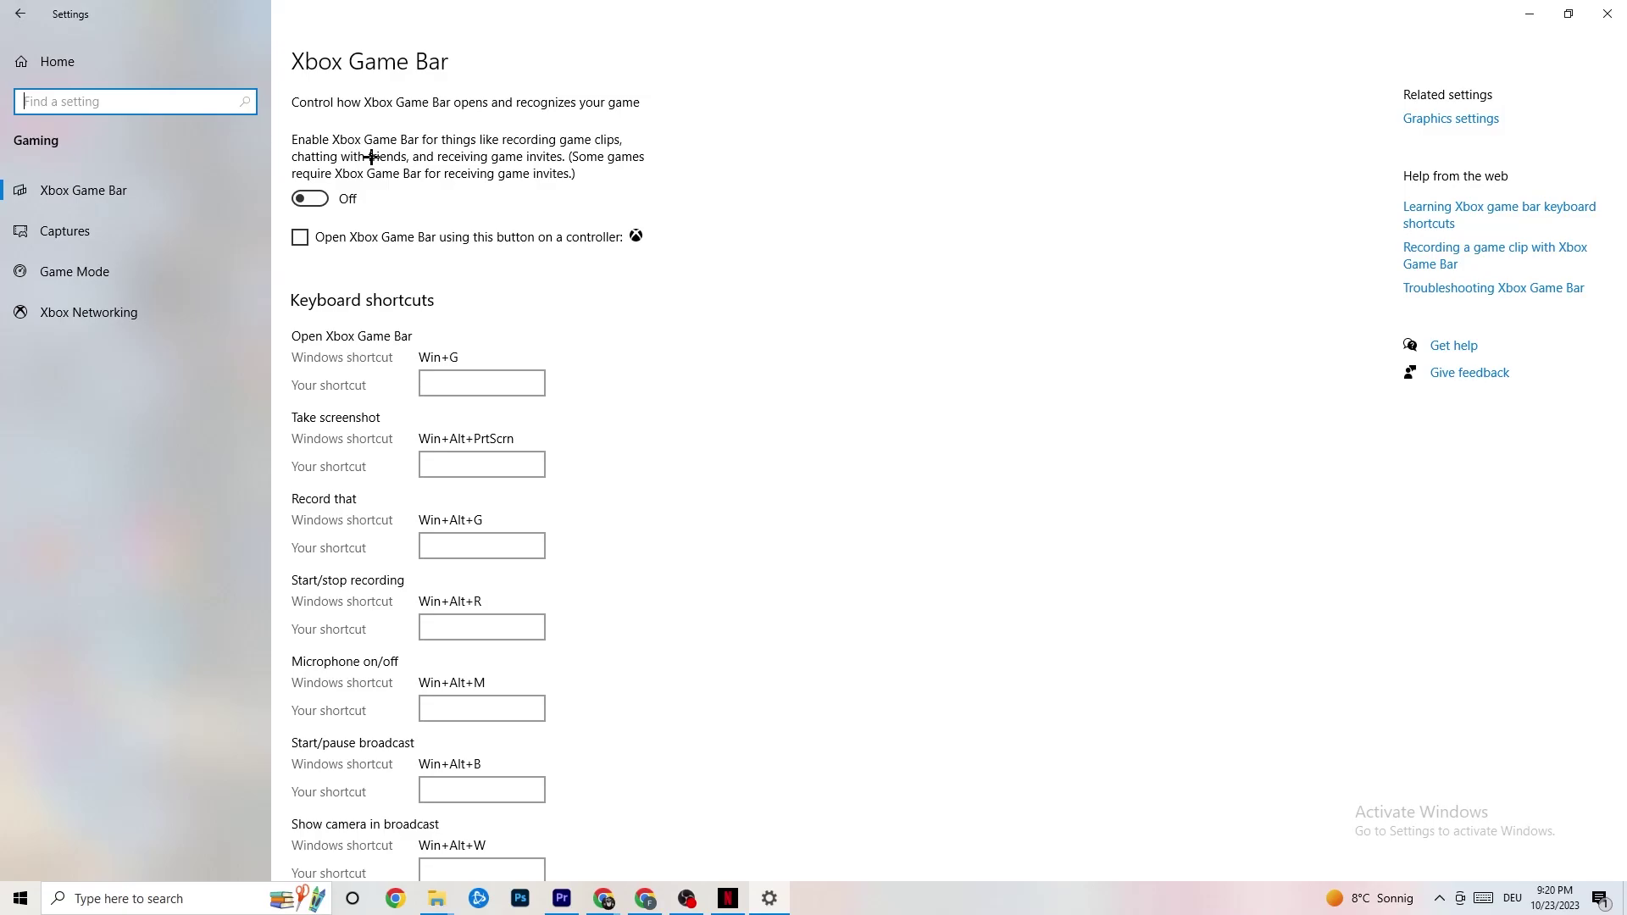
click(314, 199)
click(353, 202)
Step: Review the gaming Captures recording options and the Game Mode setting, and return to the Settings home page
click(148, 233)
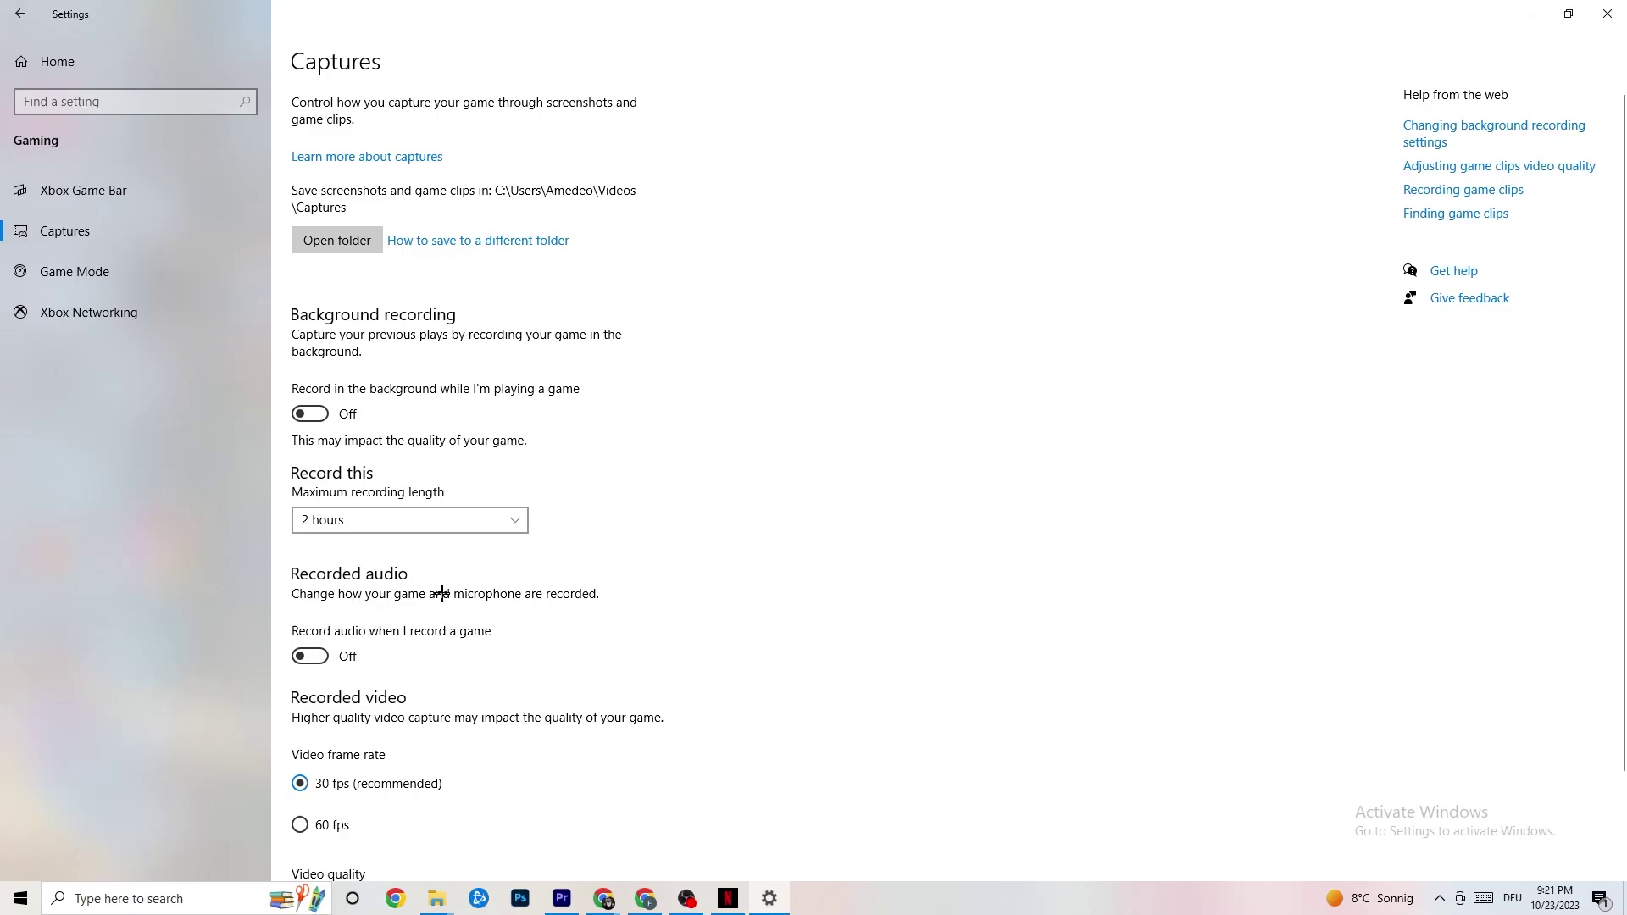
scroll(435, 588, down, 2)
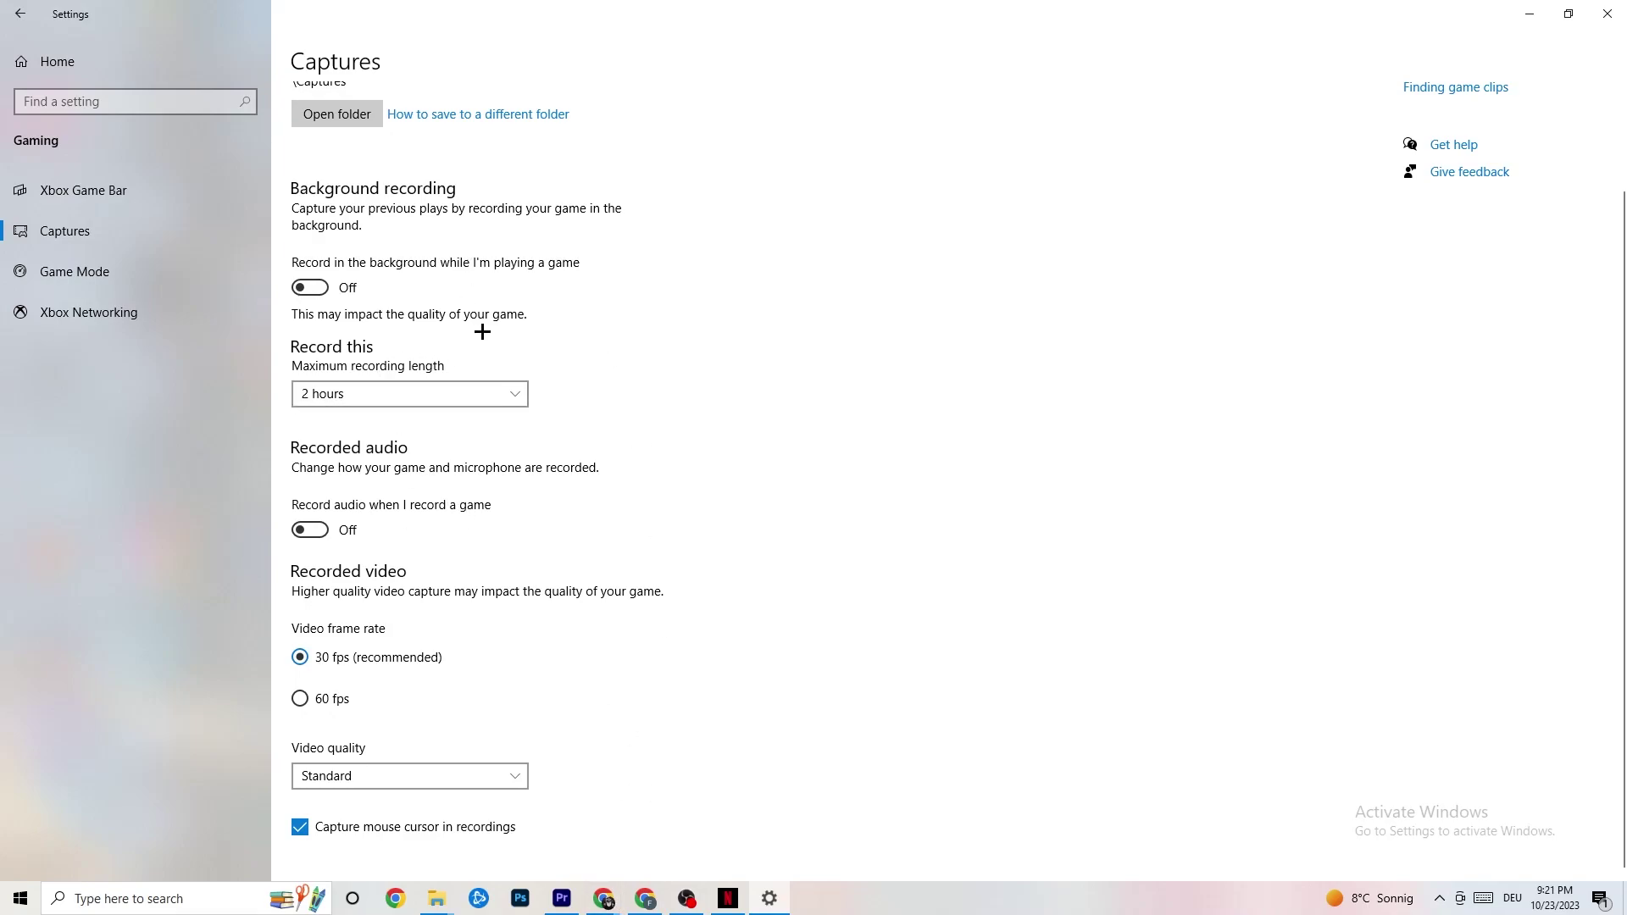
click(127, 279)
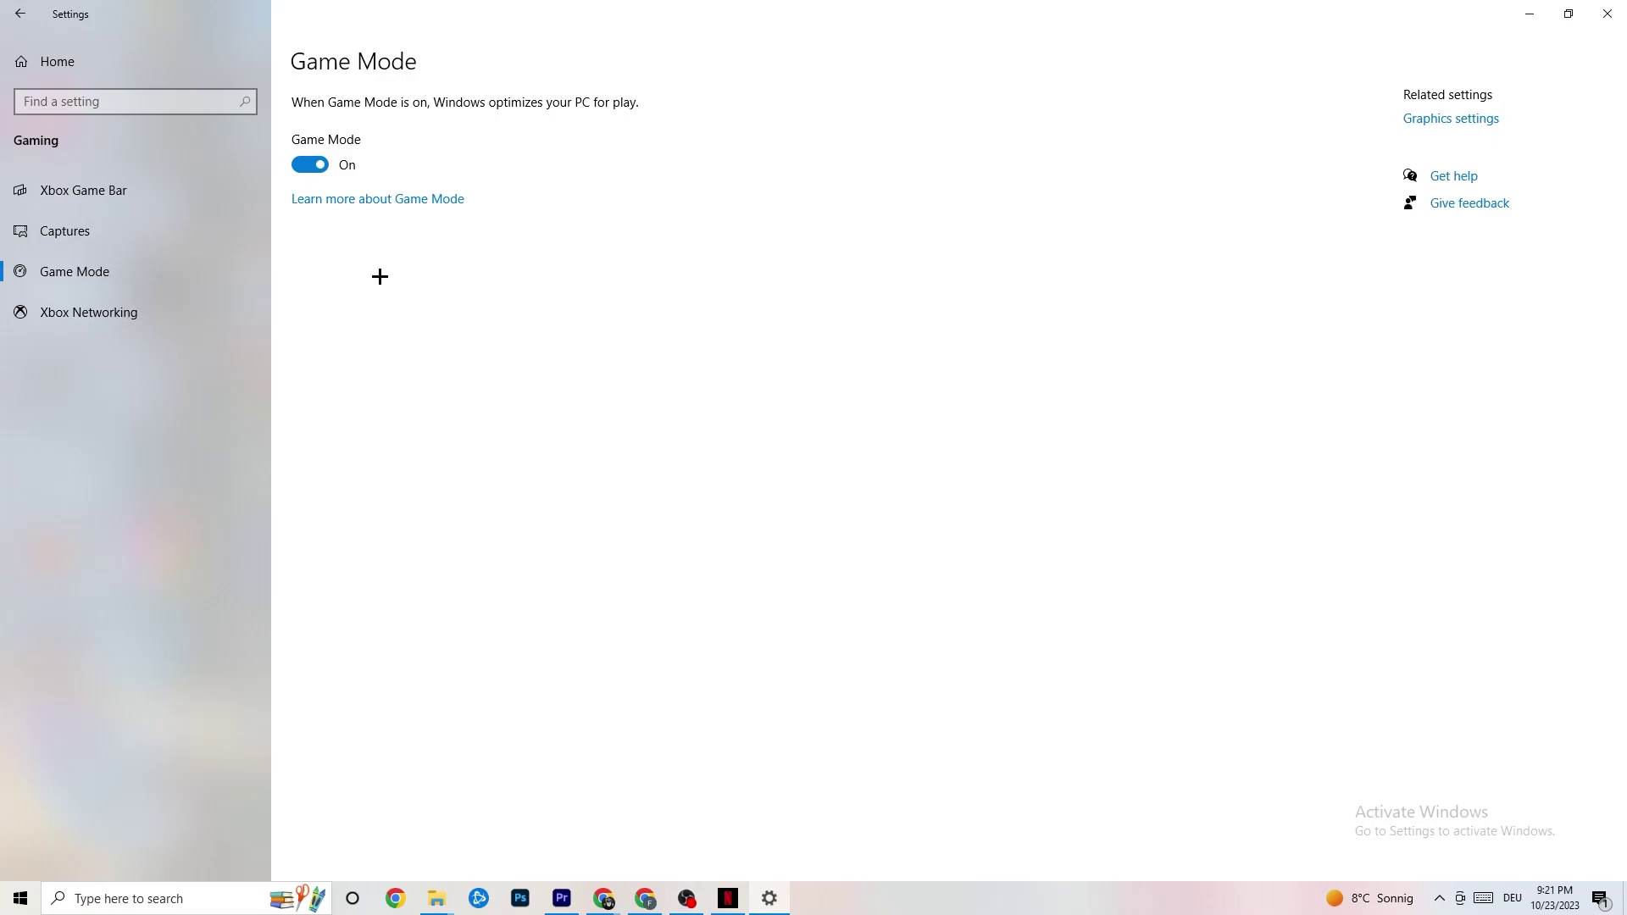
click(25, 13)
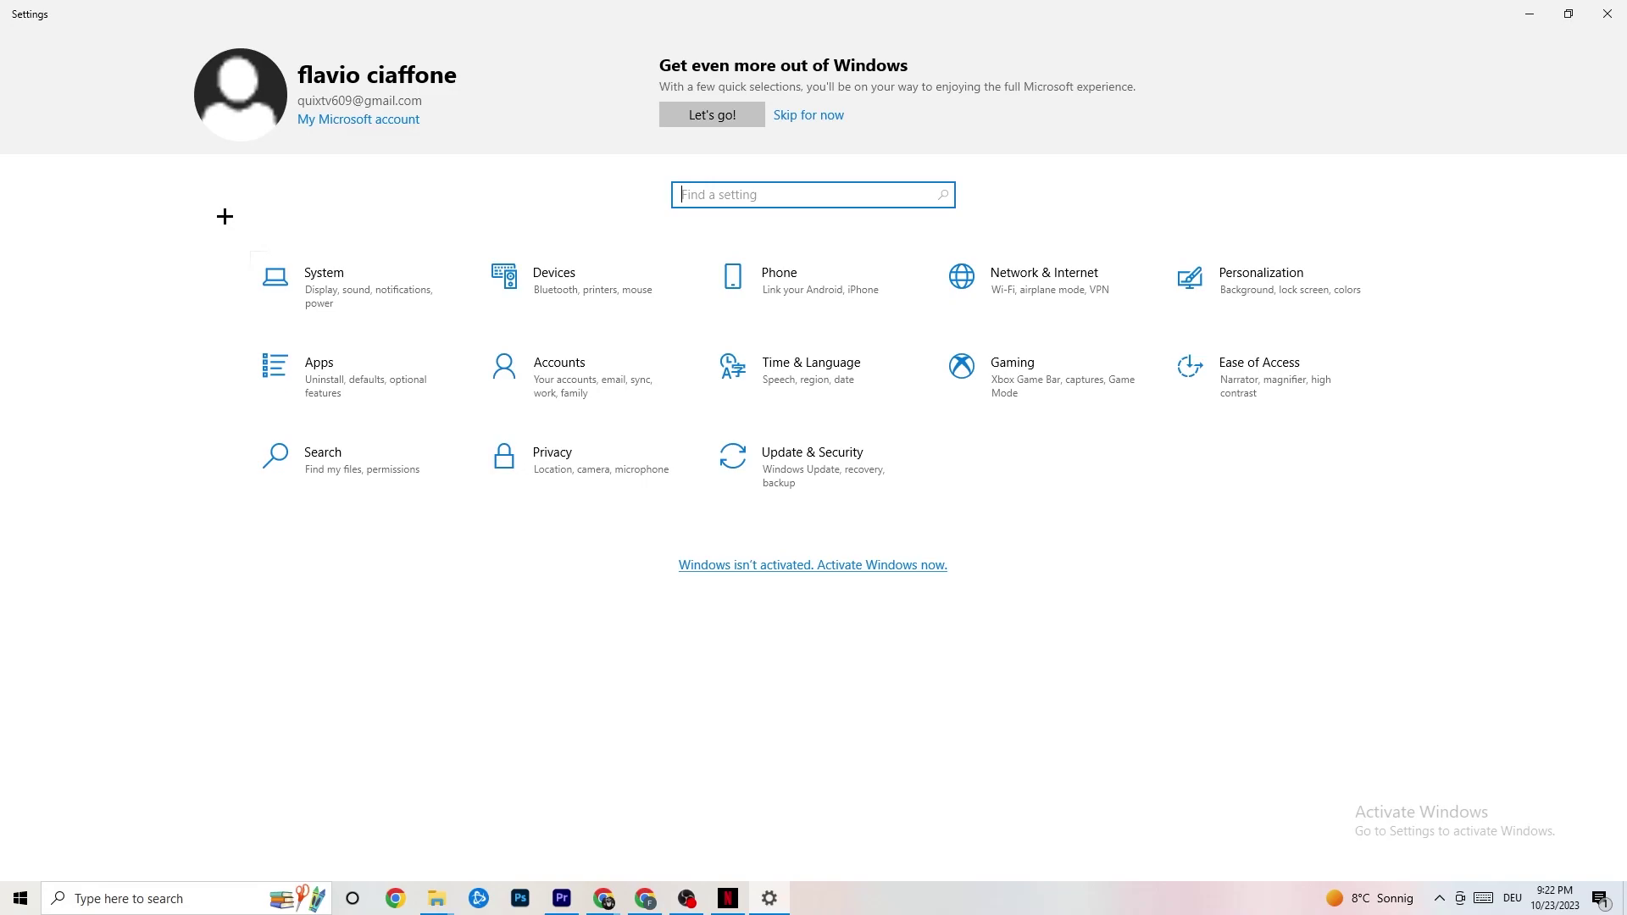
Step: Review the Windows Update and Troubleshoot pages under Update & Security, and close Settings
click(839, 477)
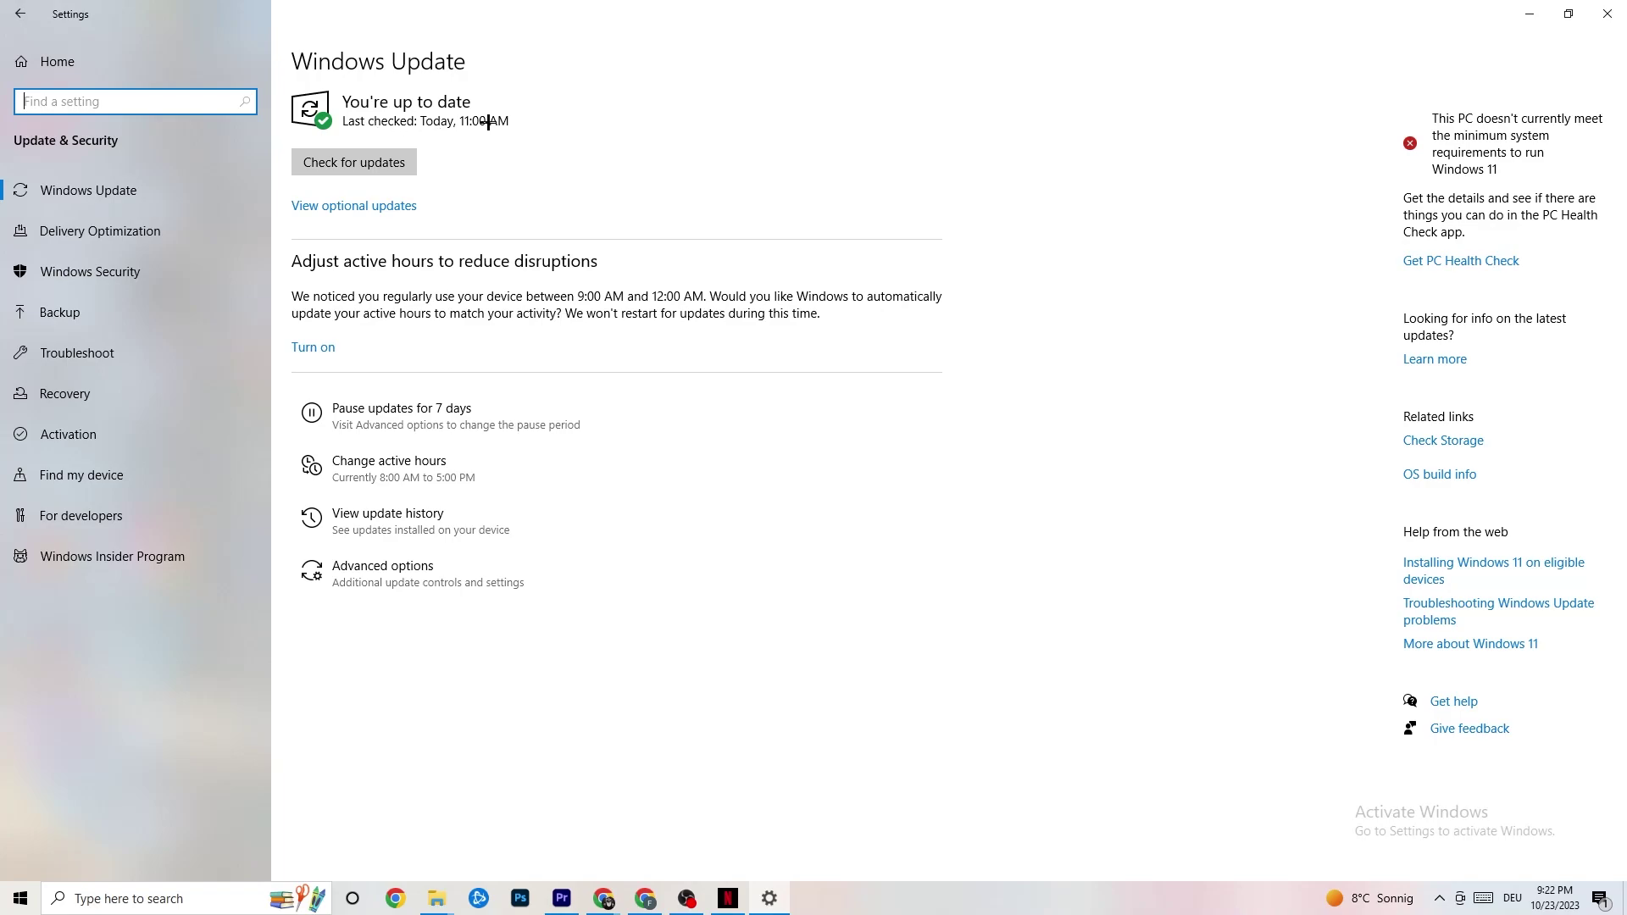
click(533, 184)
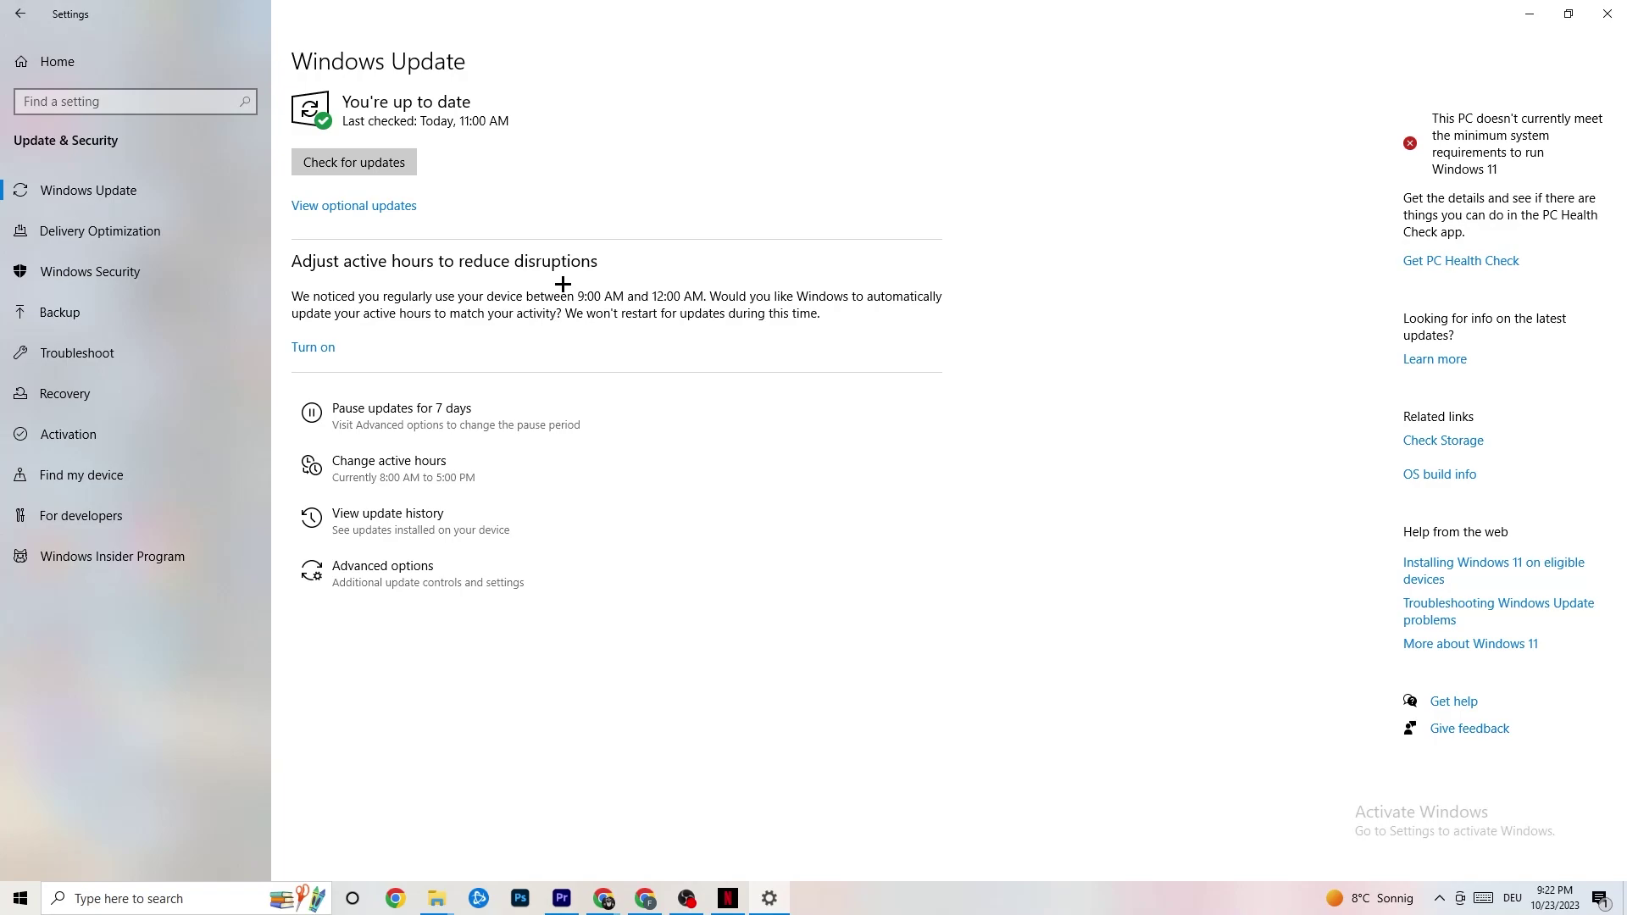
click(127, 354)
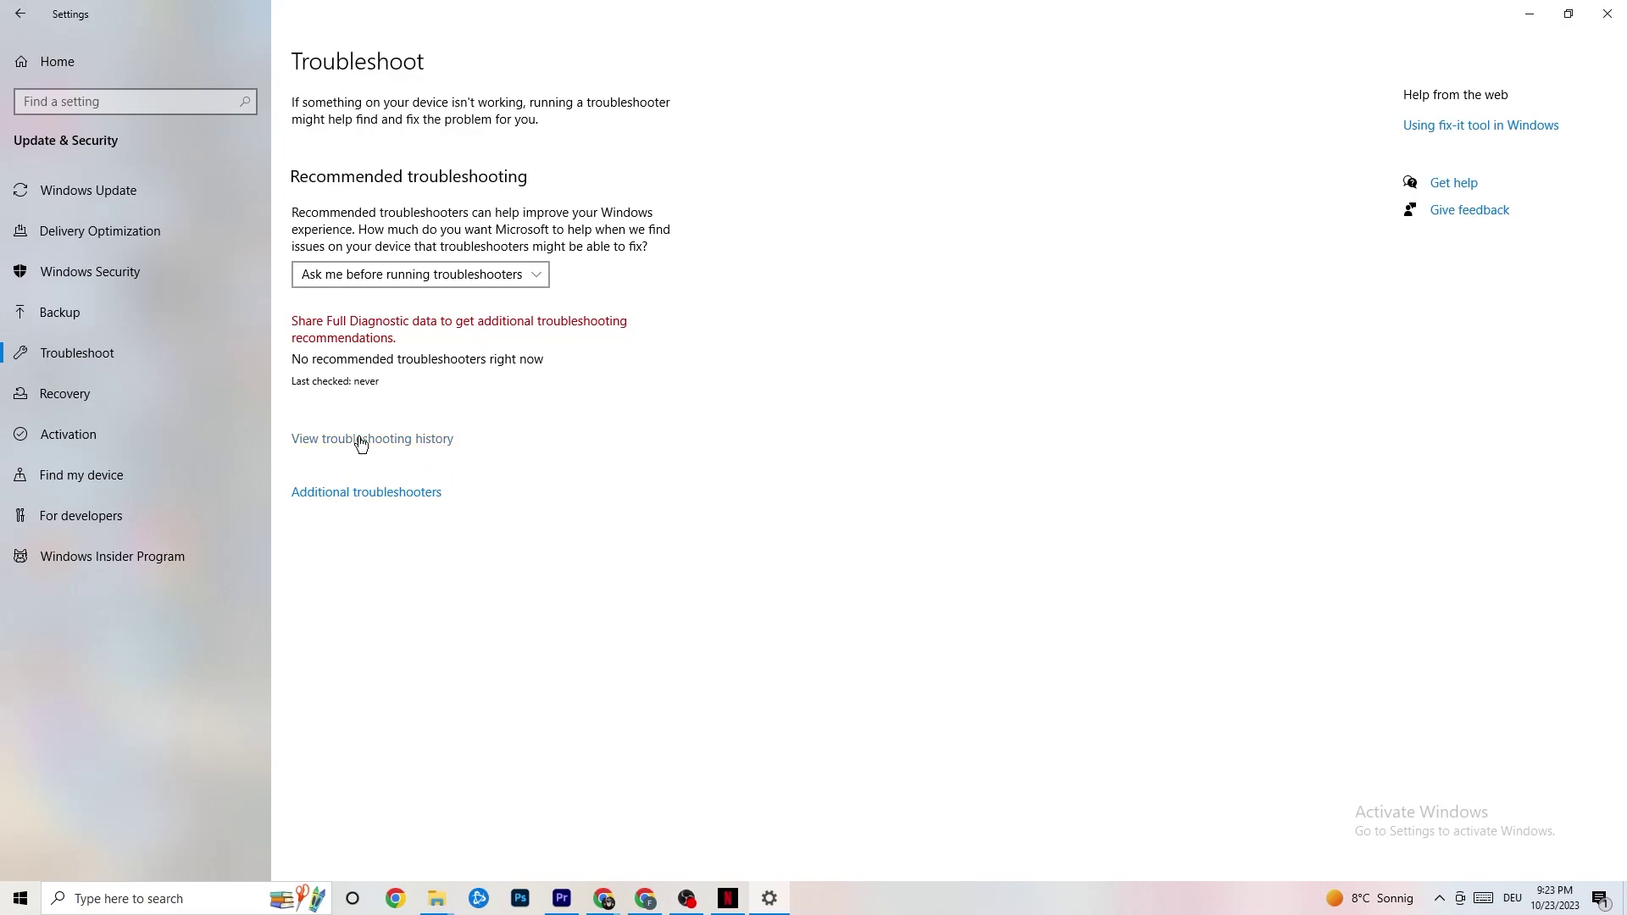
click(1602, 5)
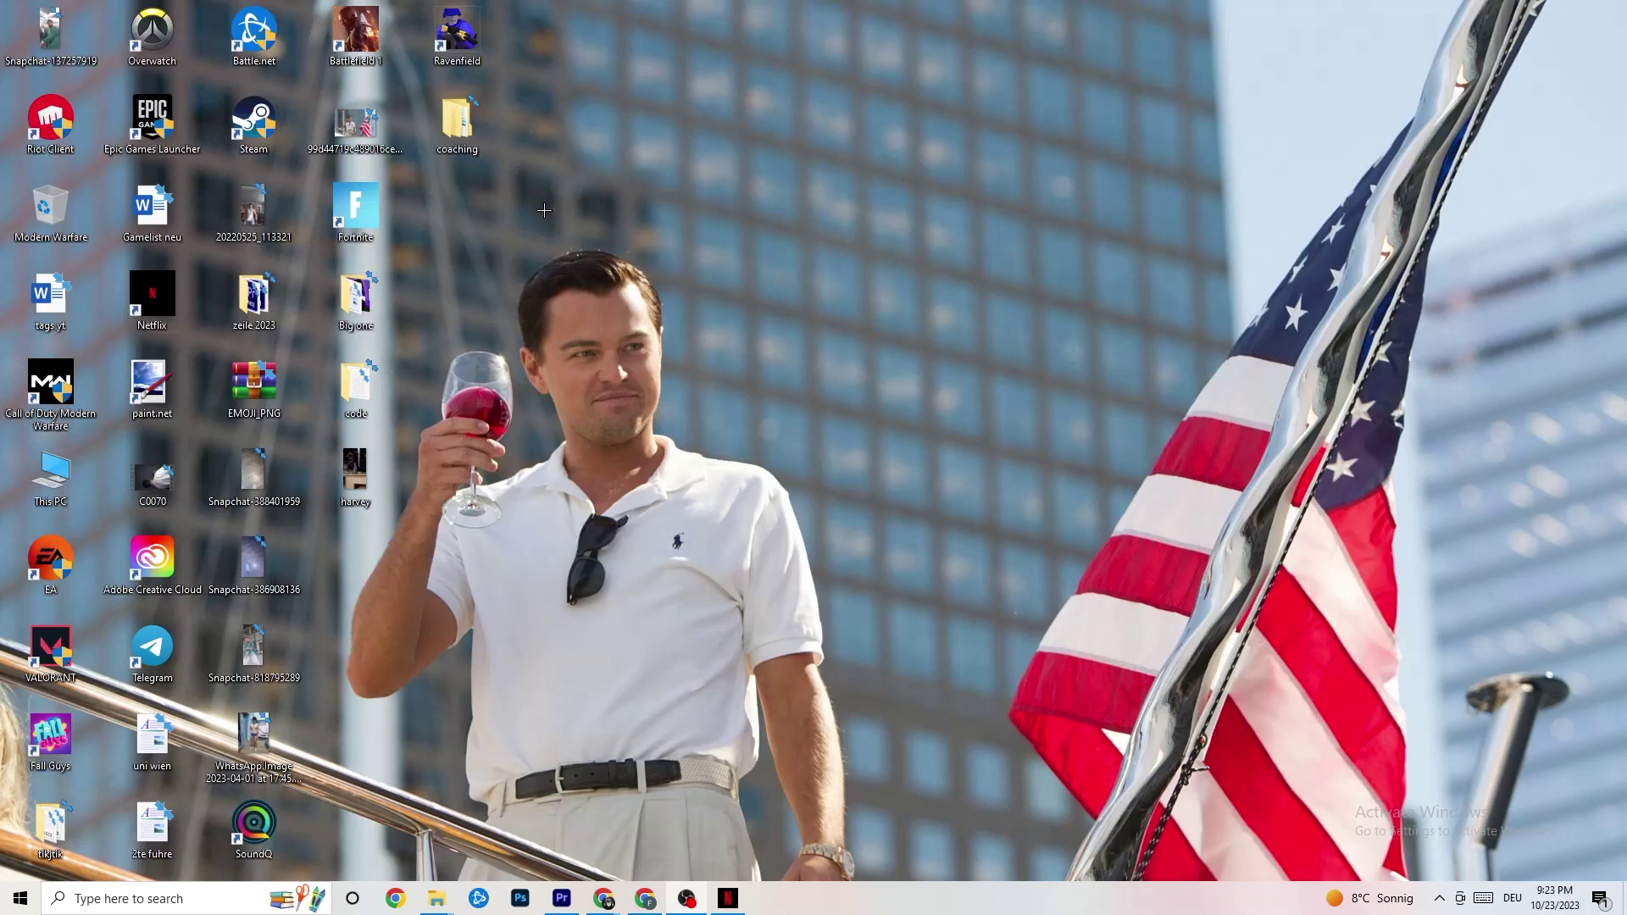
Step: Move the Steam shortcut to an empty area of the desktop and try to run it as administrator
drag(254, 123, 937, 283)
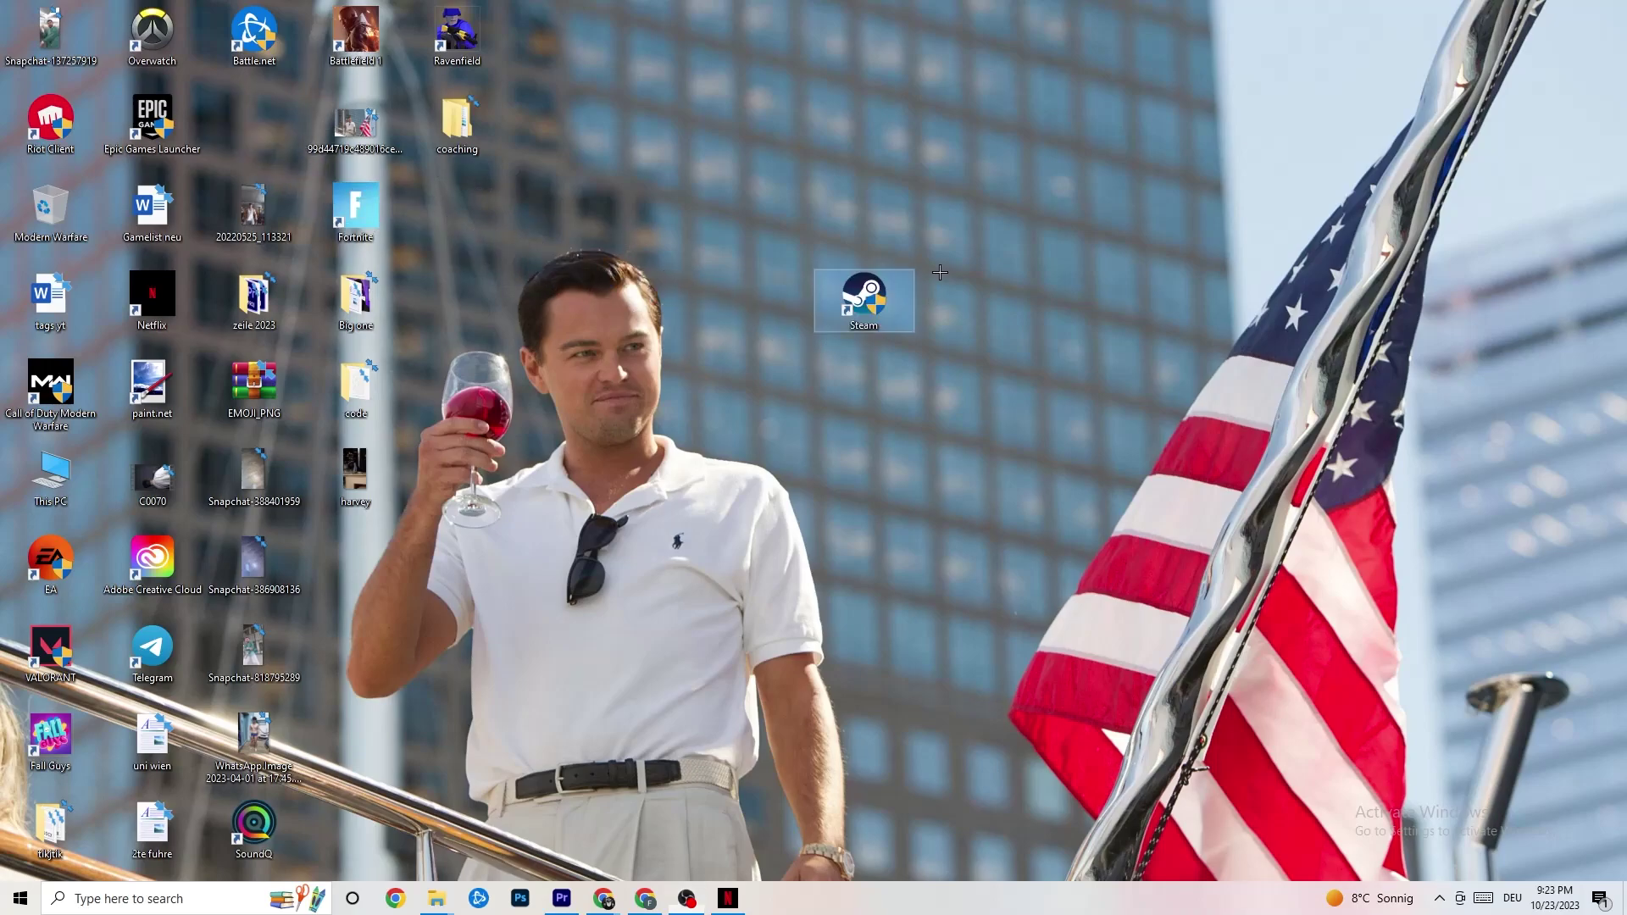
right_click(863, 309)
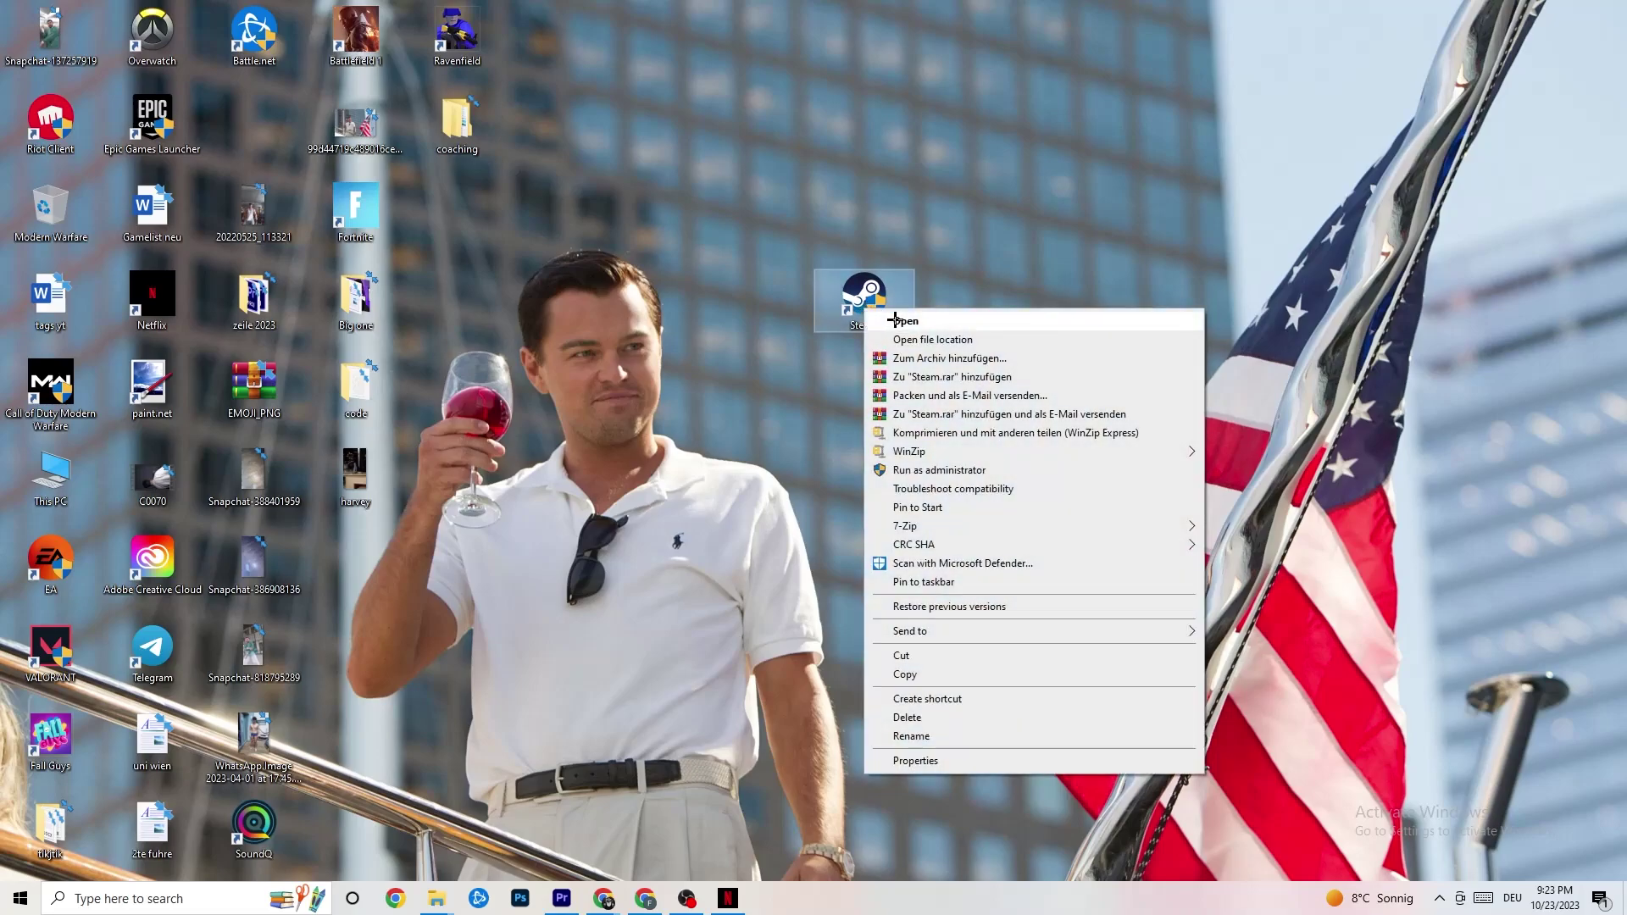
click(918, 469)
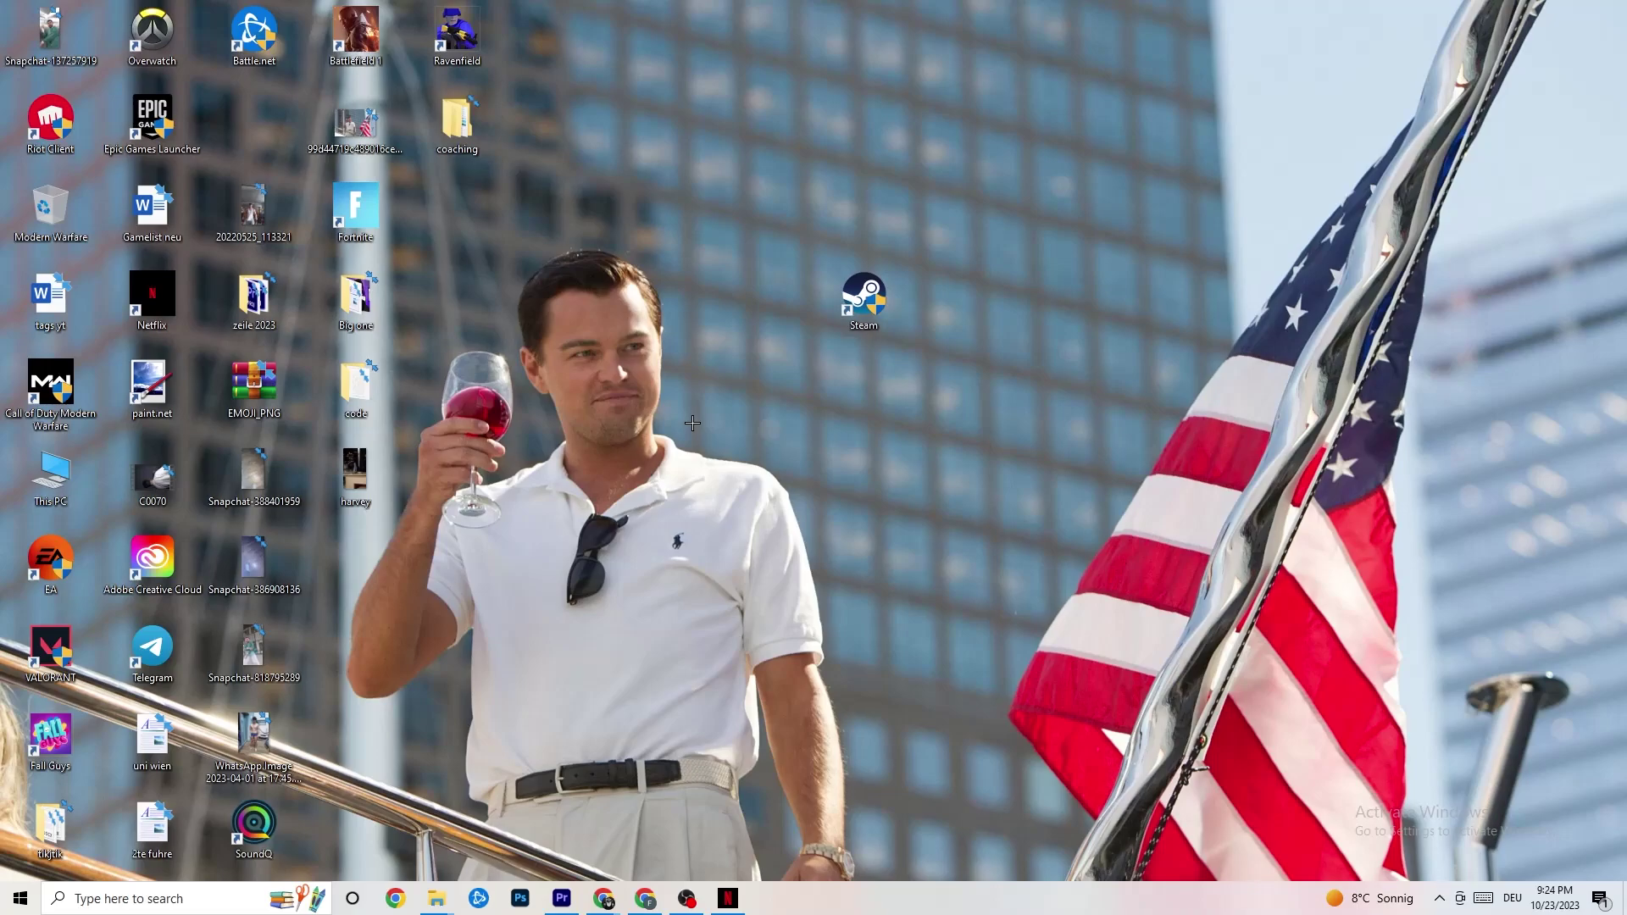
Step: Move the Steam shortcut one grid place closer to the other desktop icons and open the Compatibility settings in its properties
drag(830, 325, 728, 325)
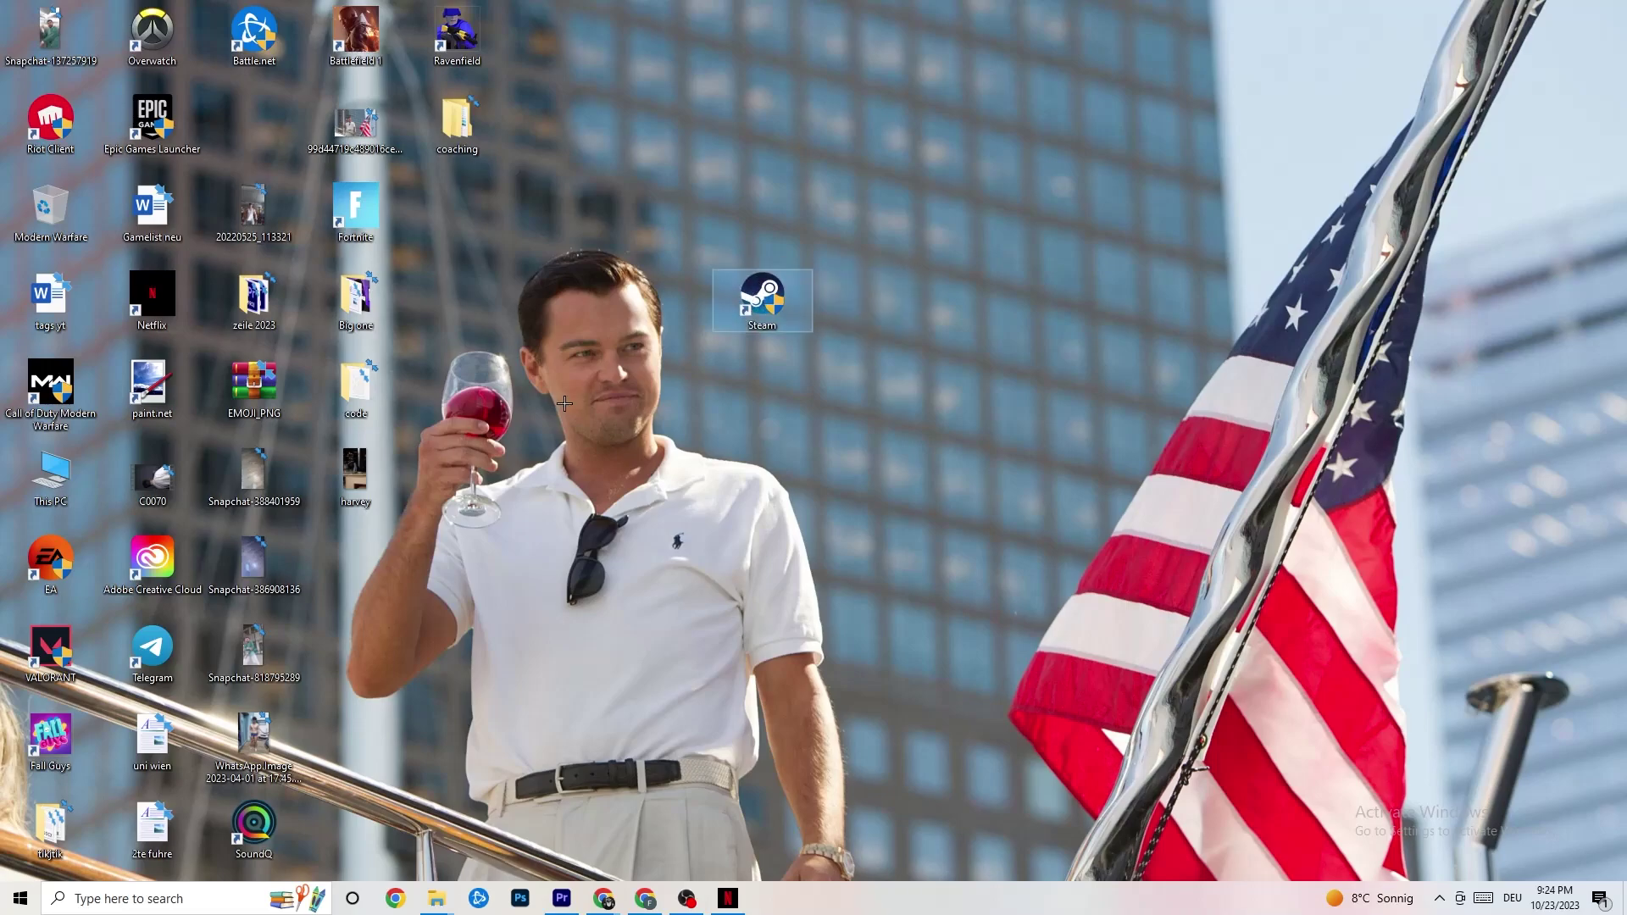
right_click(749, 306)
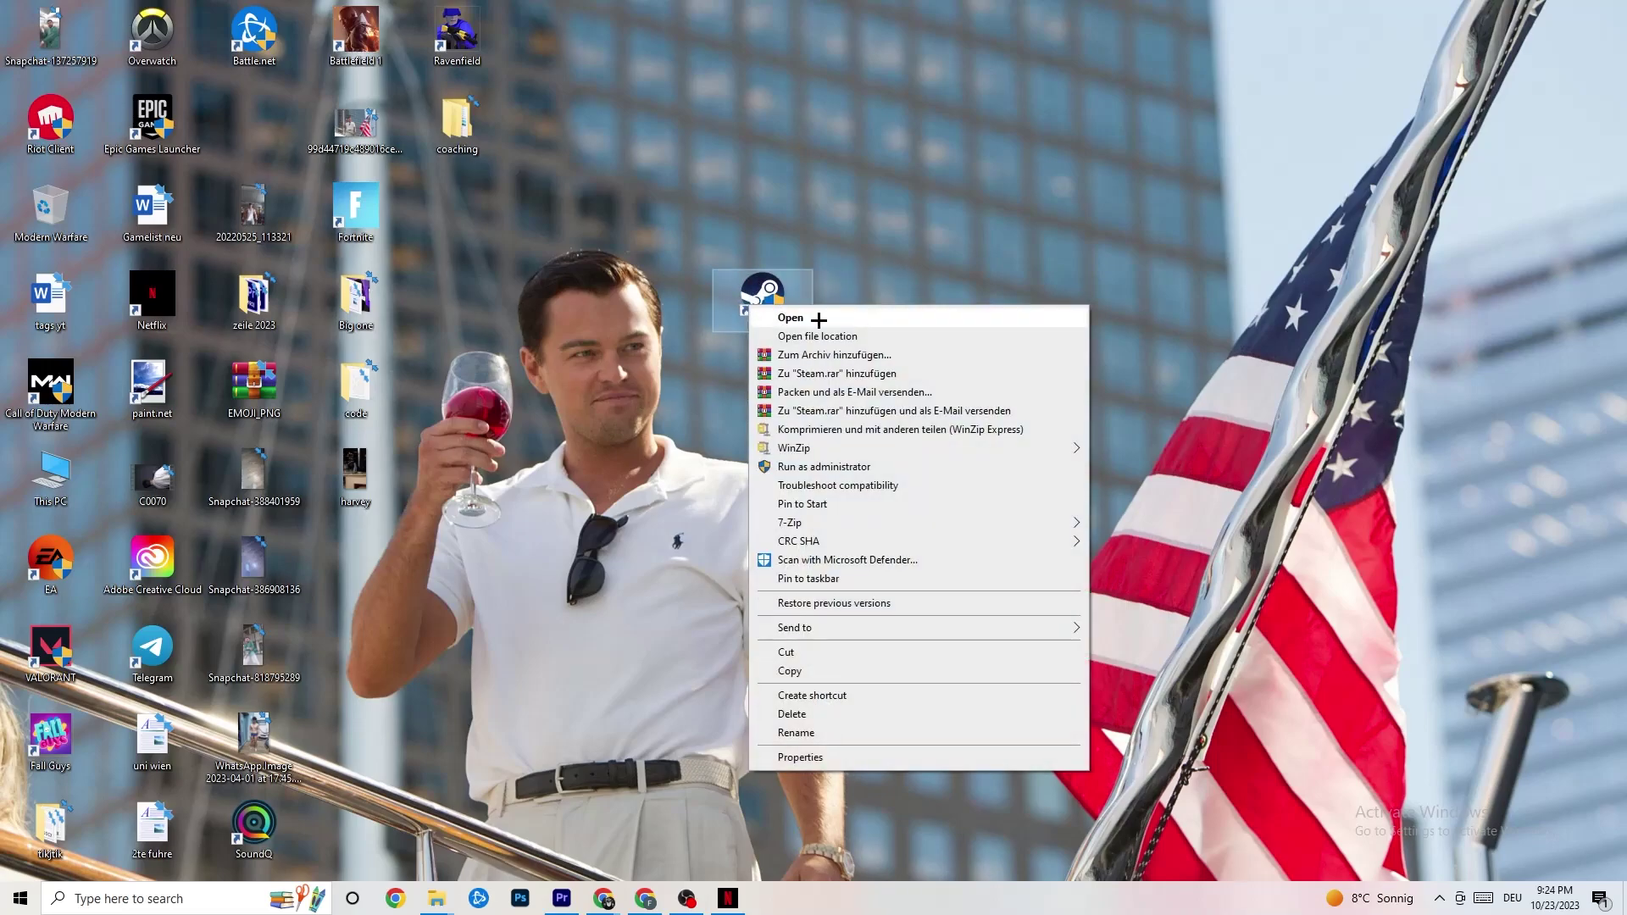
click(829, 757)
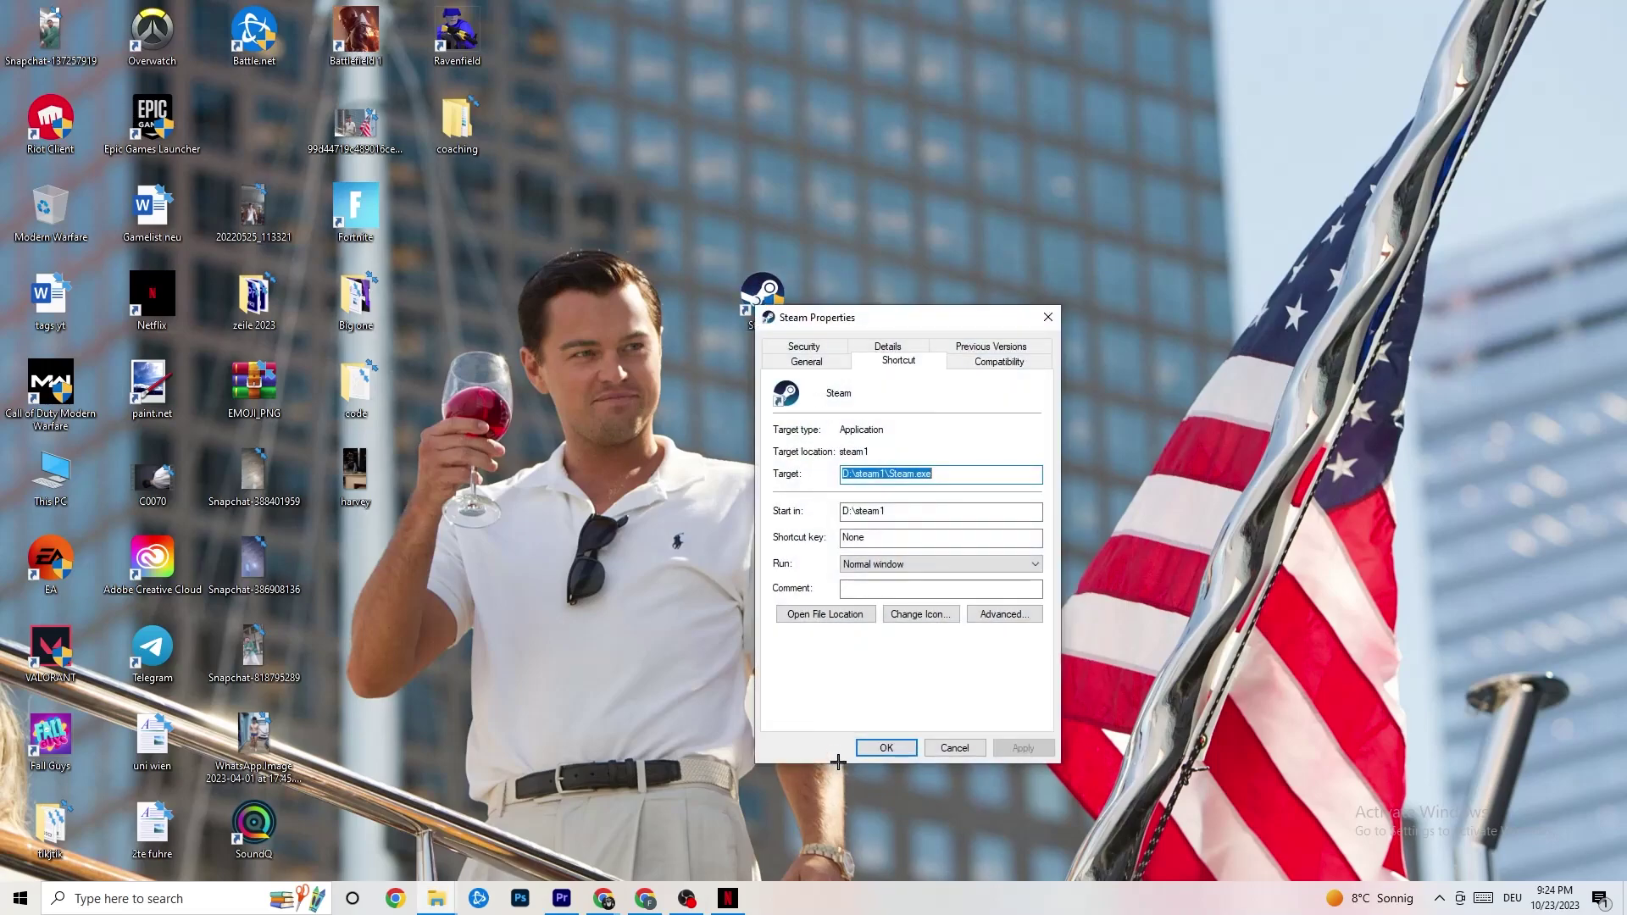
drag(890, 322, 655, 88)
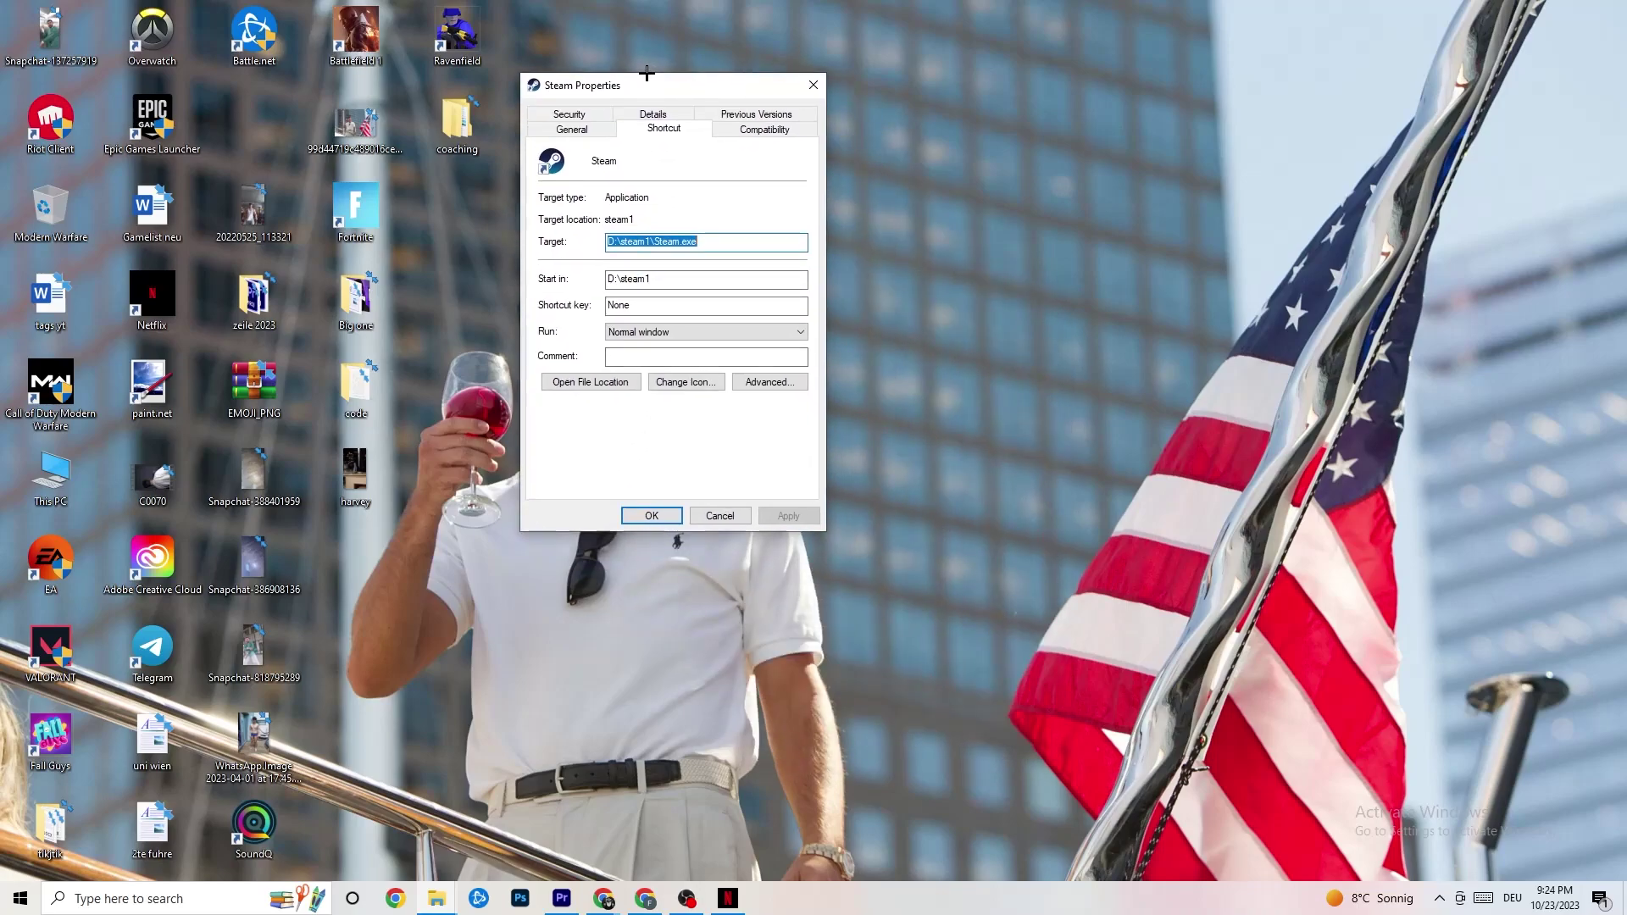
click(743, 128)
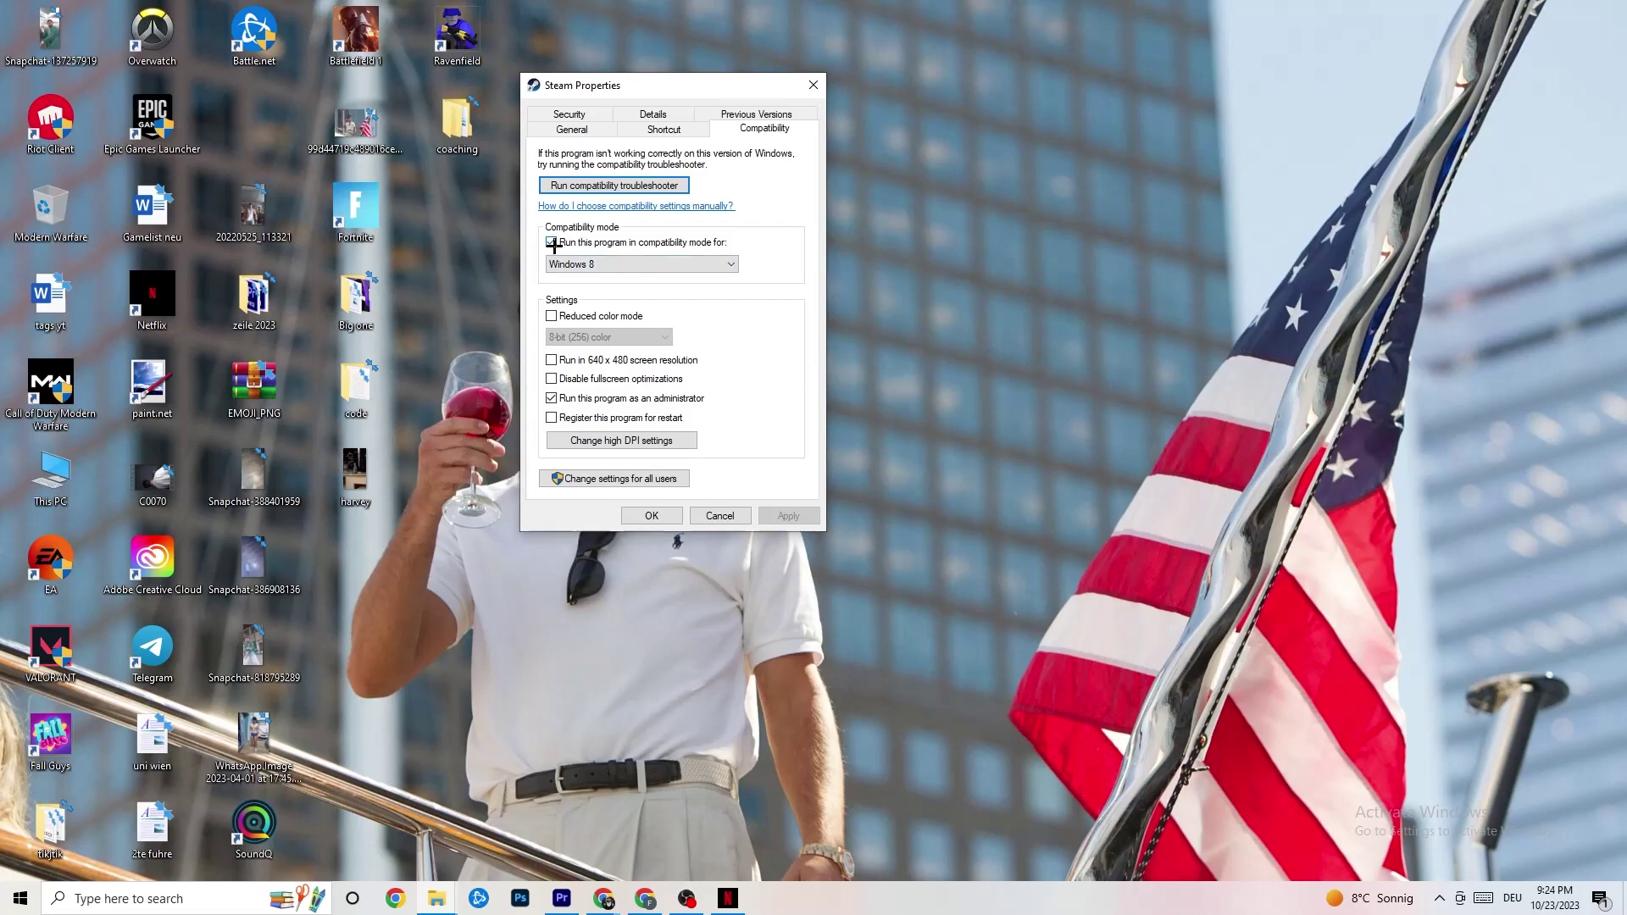
Step: Review the Windows versions offered for Steam's compatibility mode and close the properties with OK
click(705, 263)
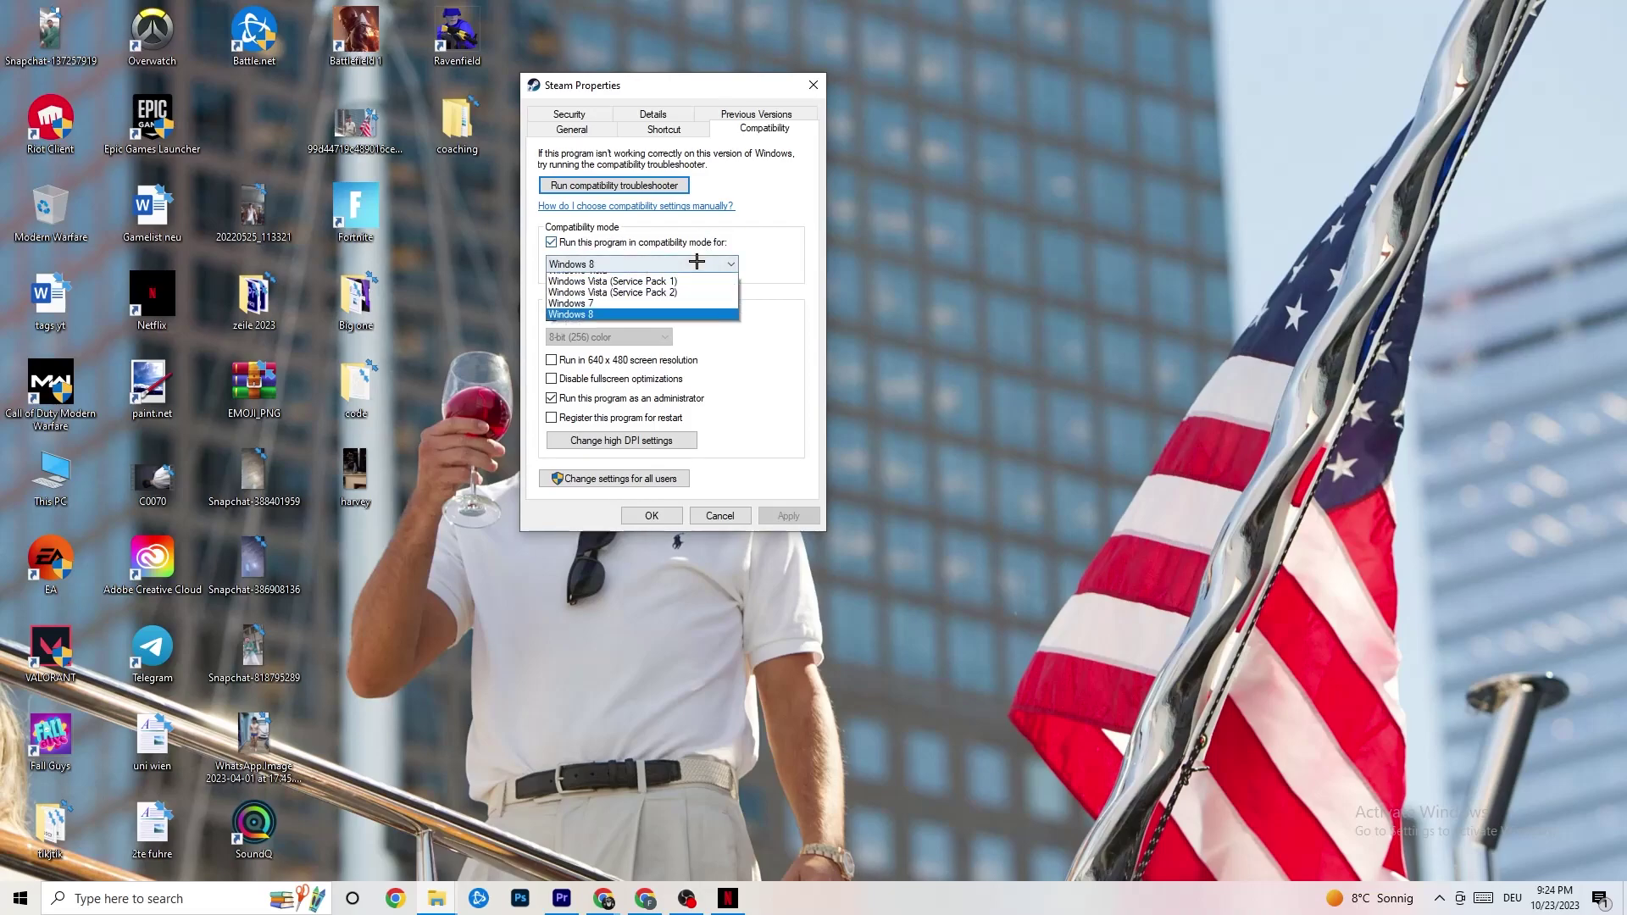
click(737, 242)
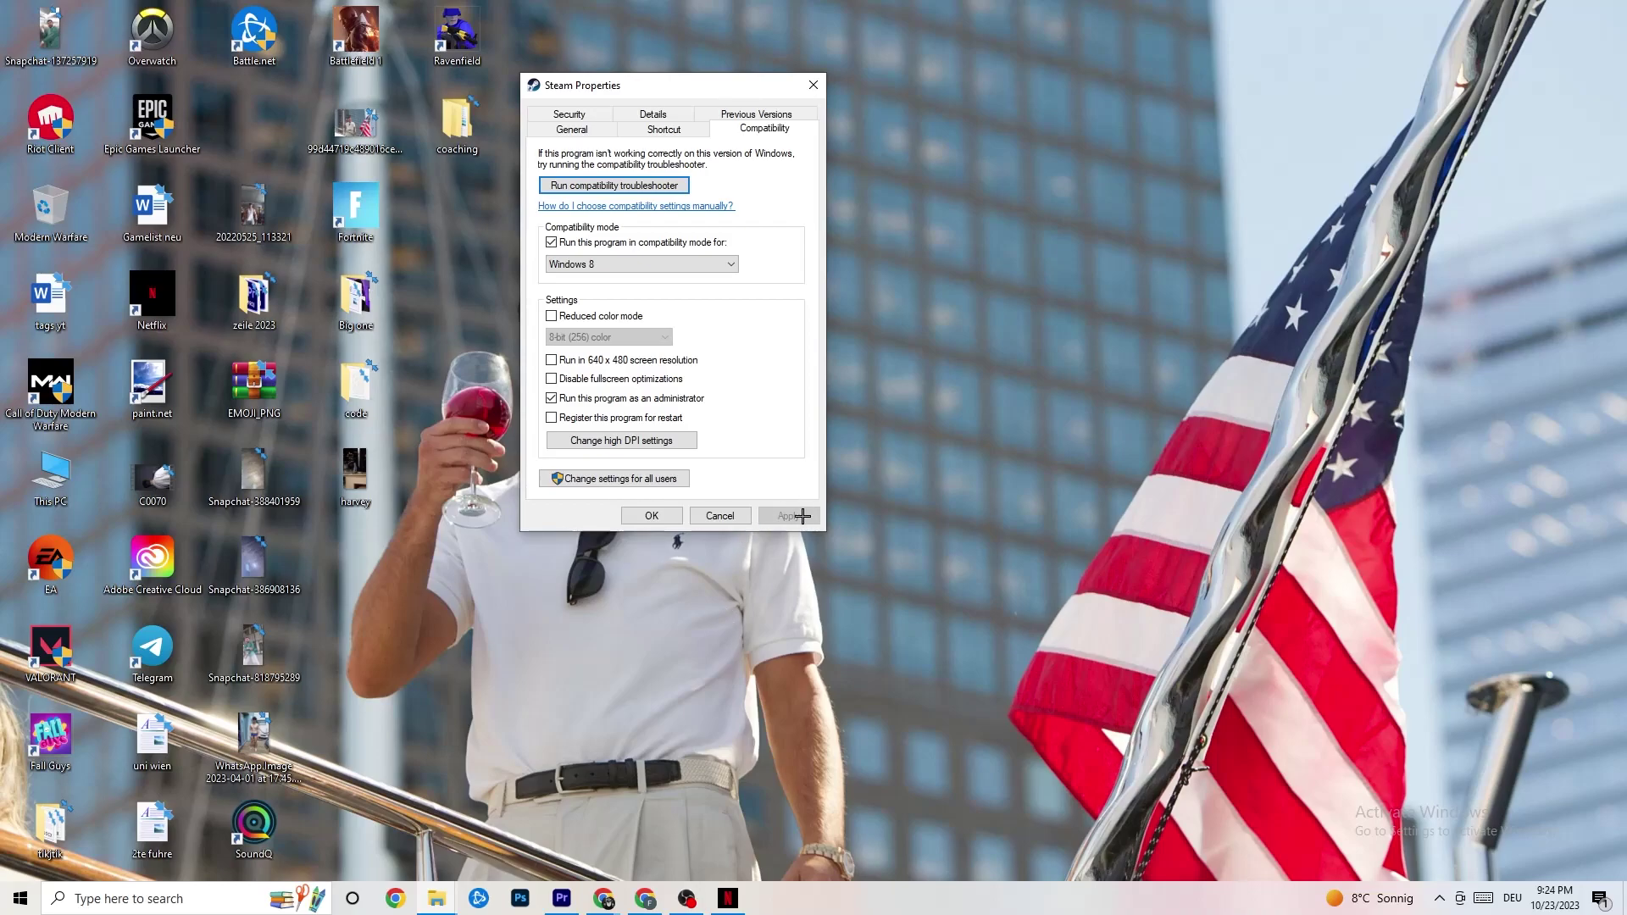
click(653, 514)
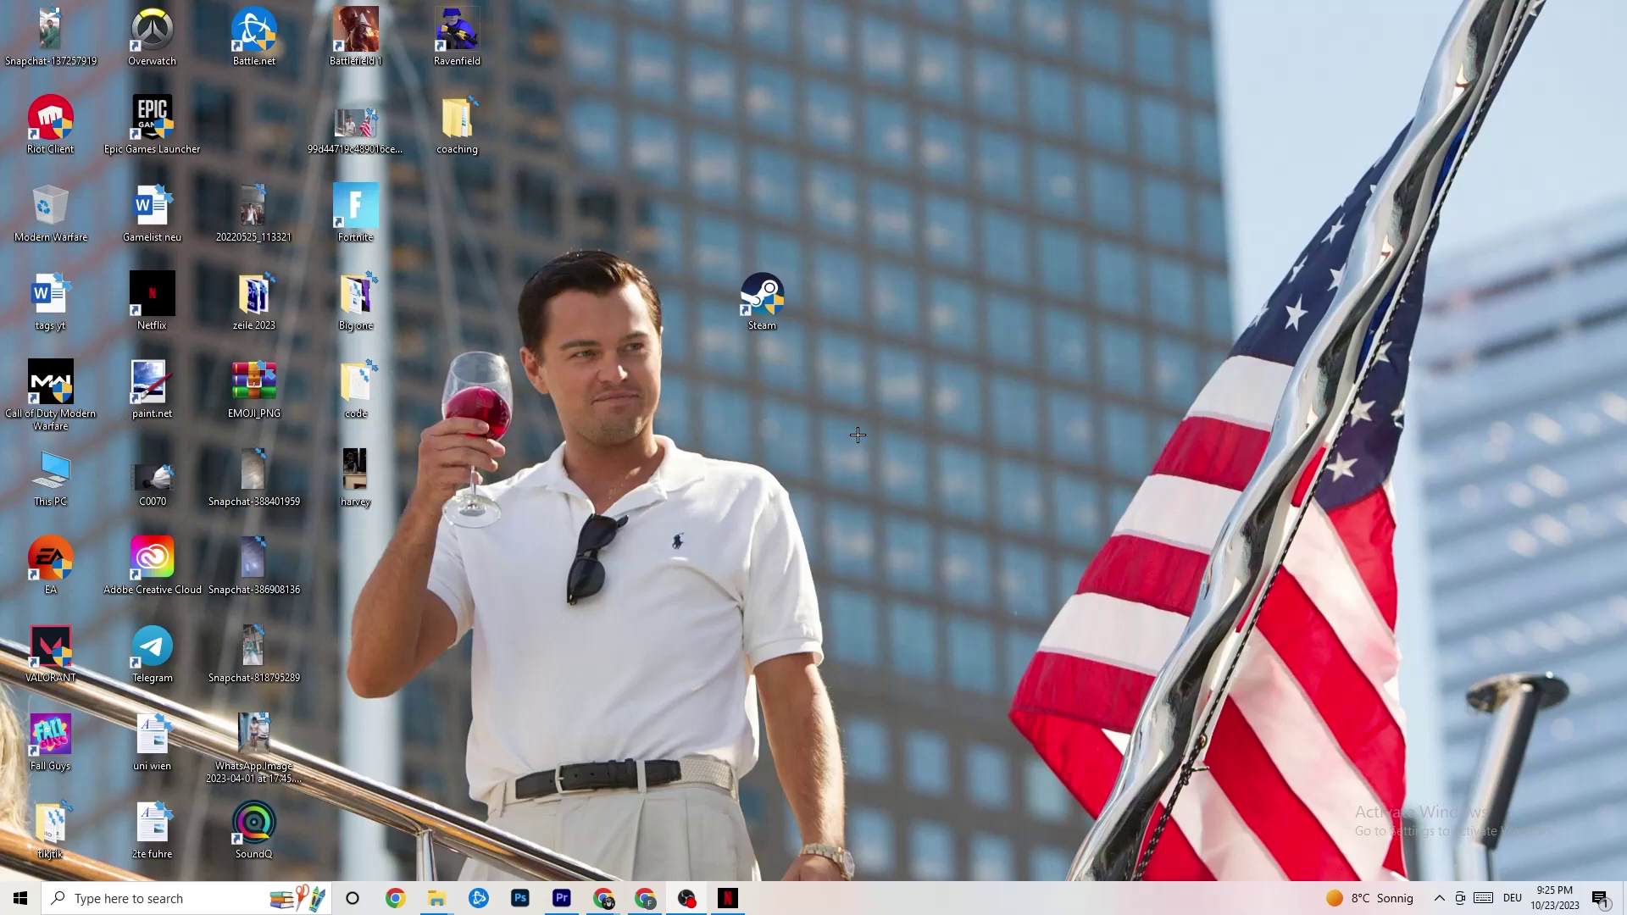
right_click(786, 320)
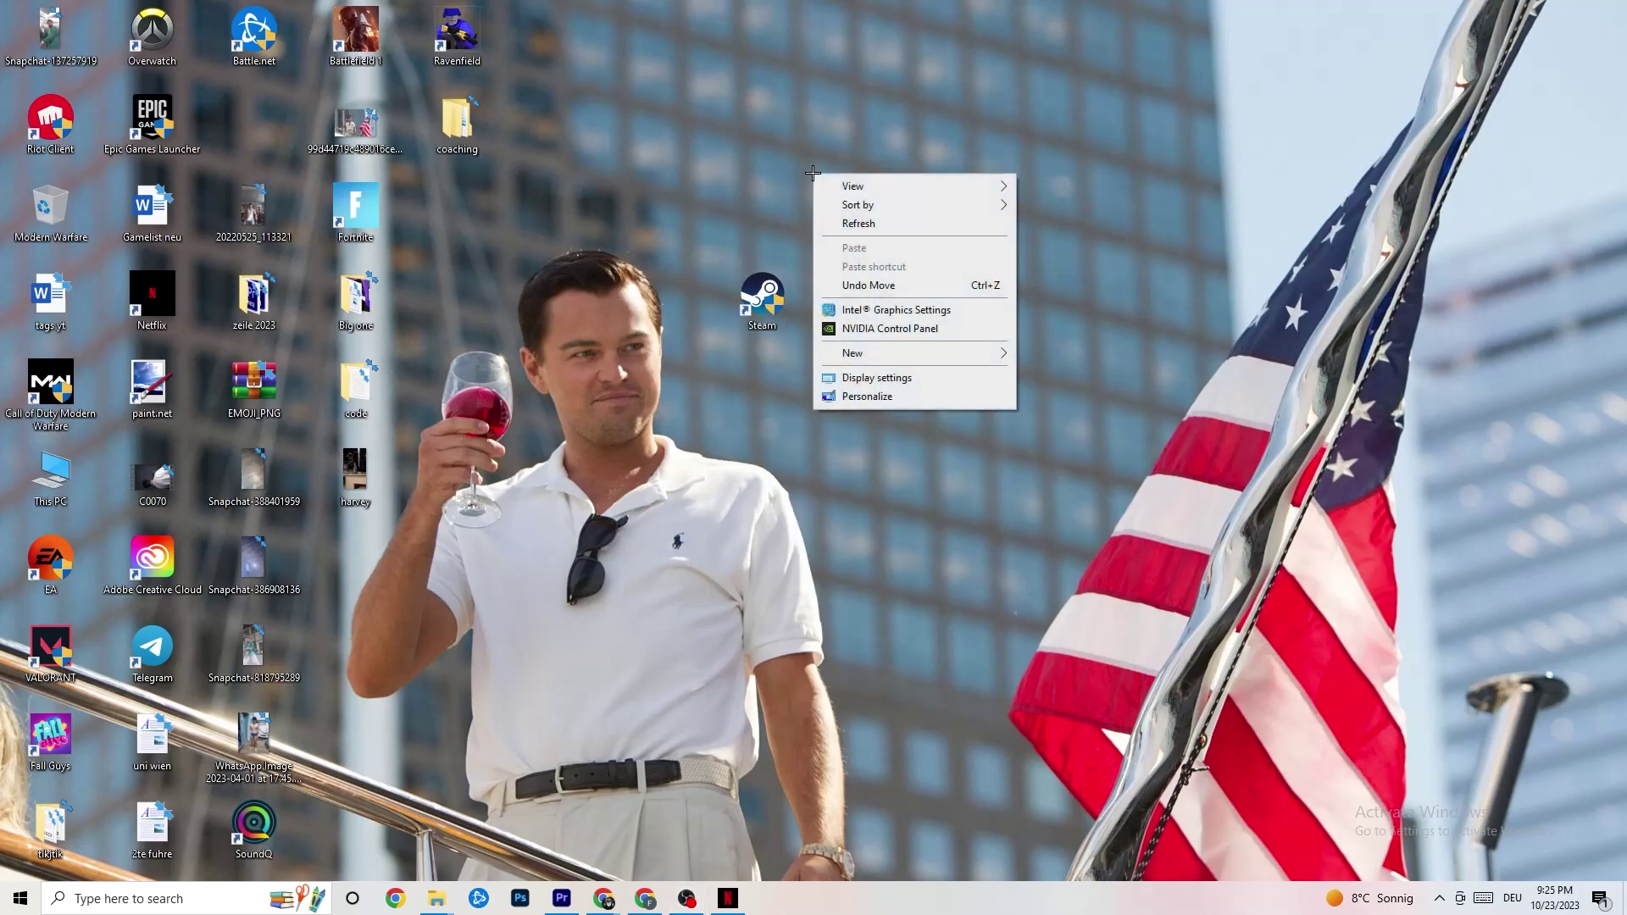
click(448, 568)
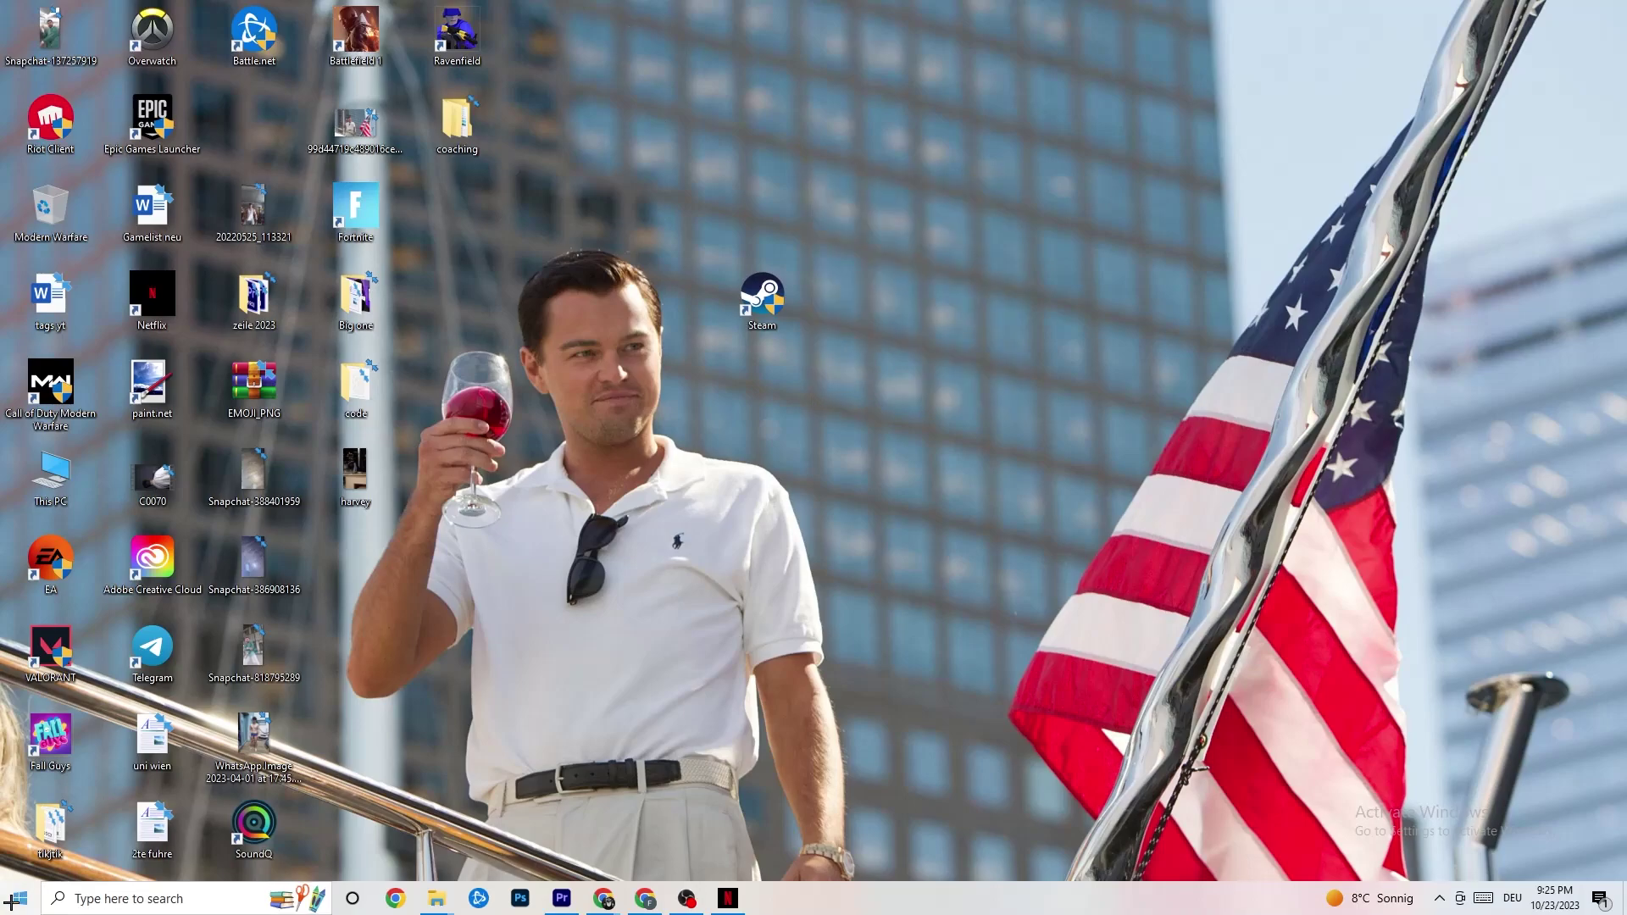
click(763, 297)
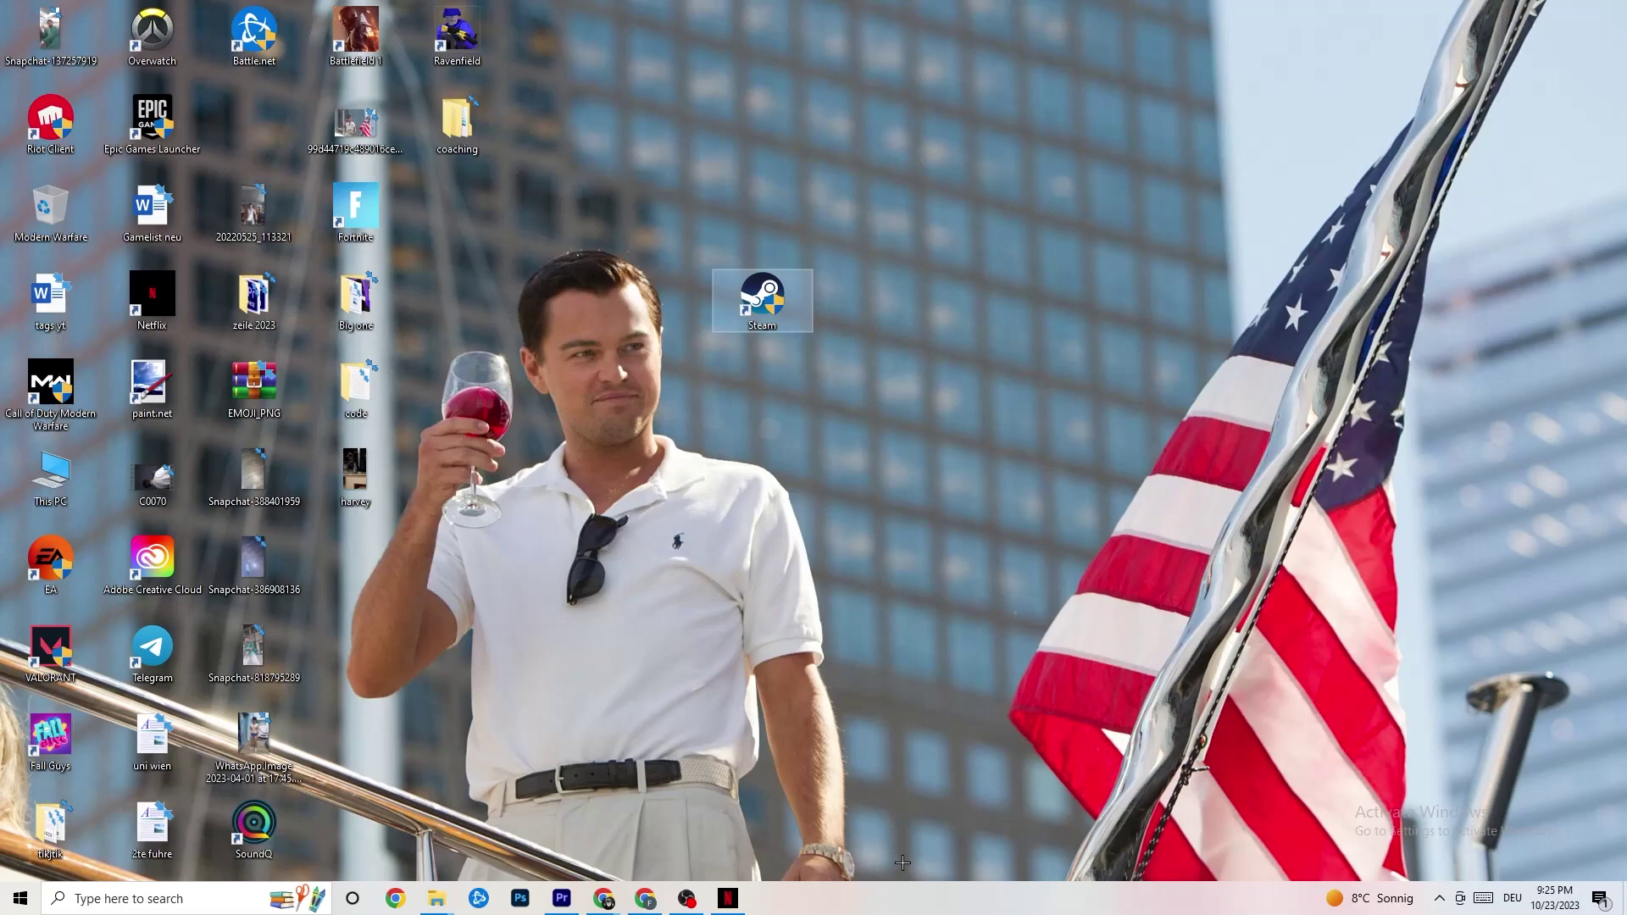
Step: Open Task Manager and maximize its window
right_click(903, 911)
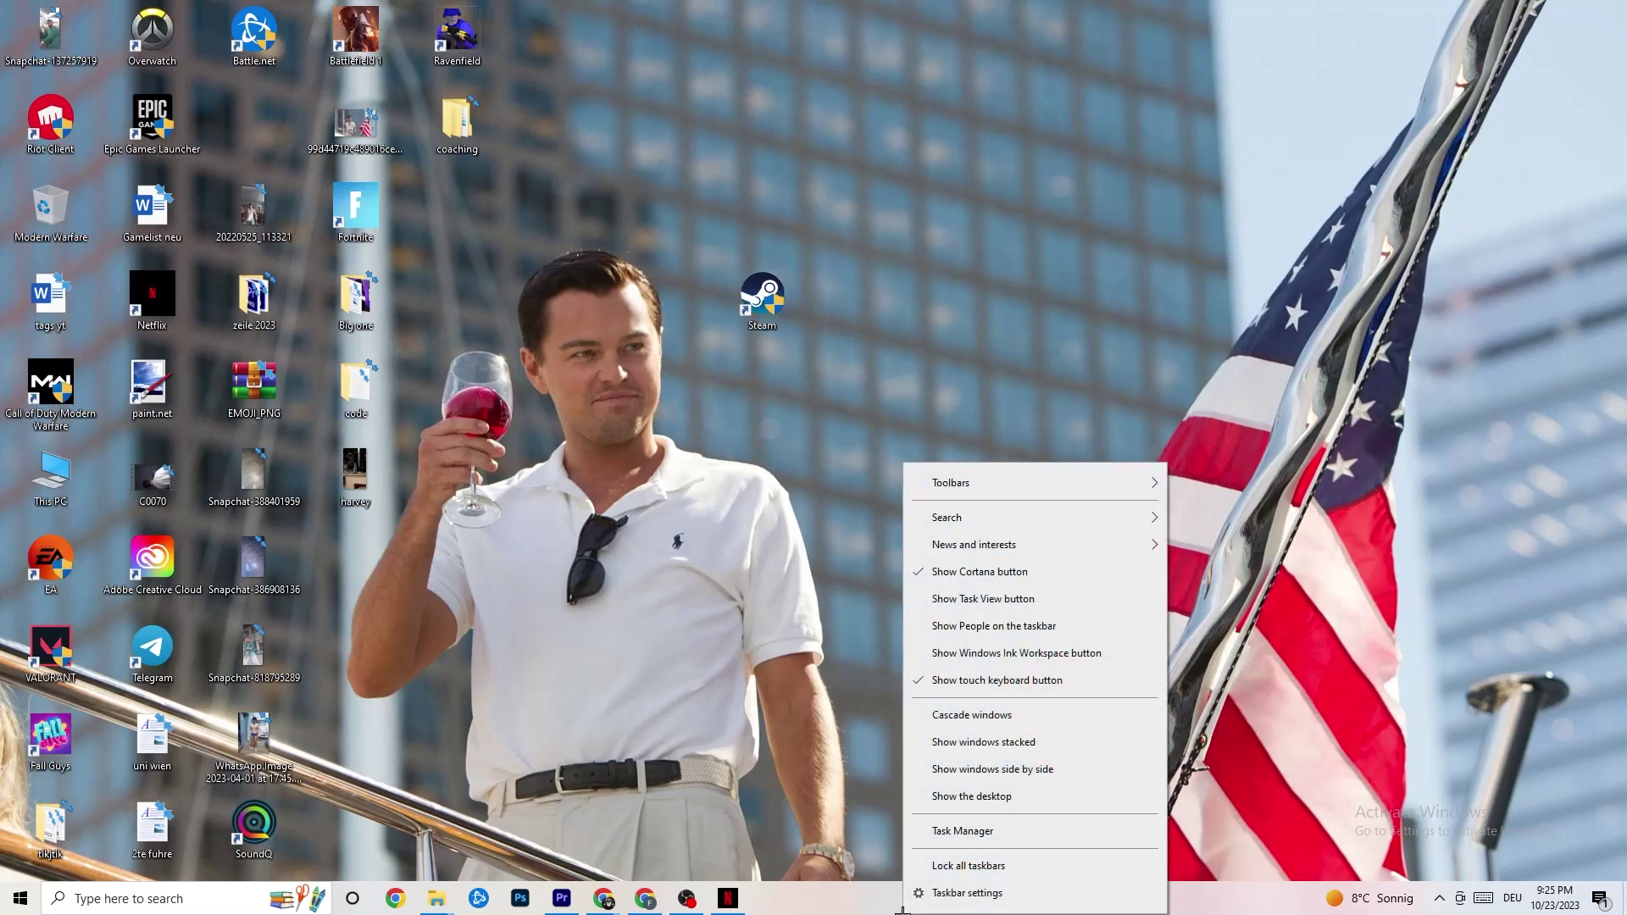
click(1001, 838)
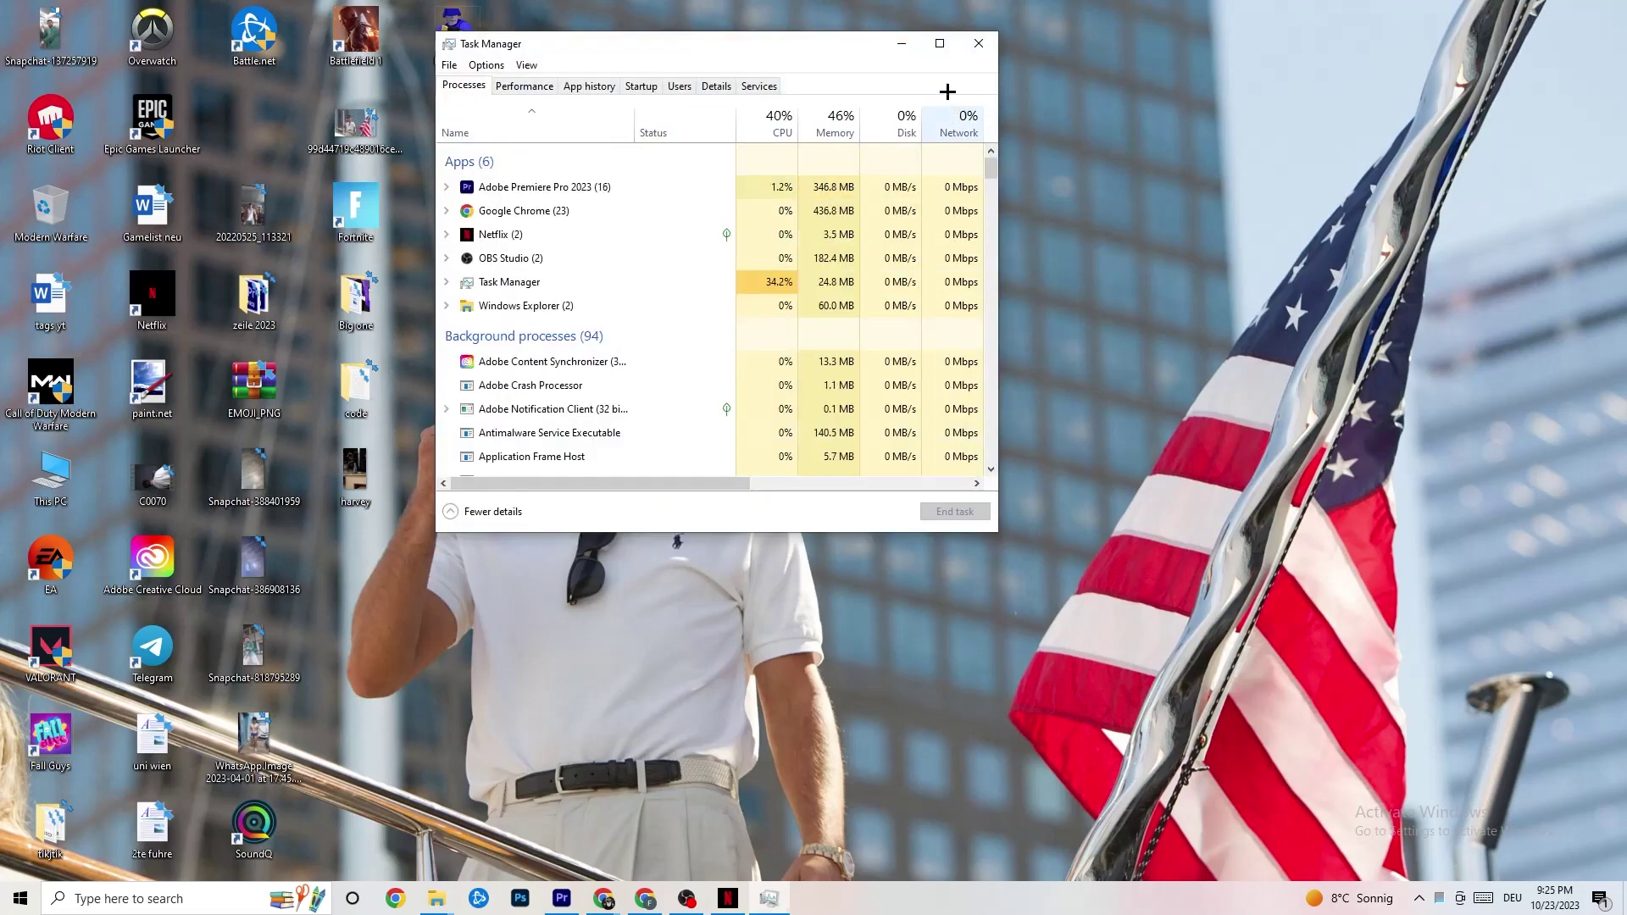
double_click(939, 46)
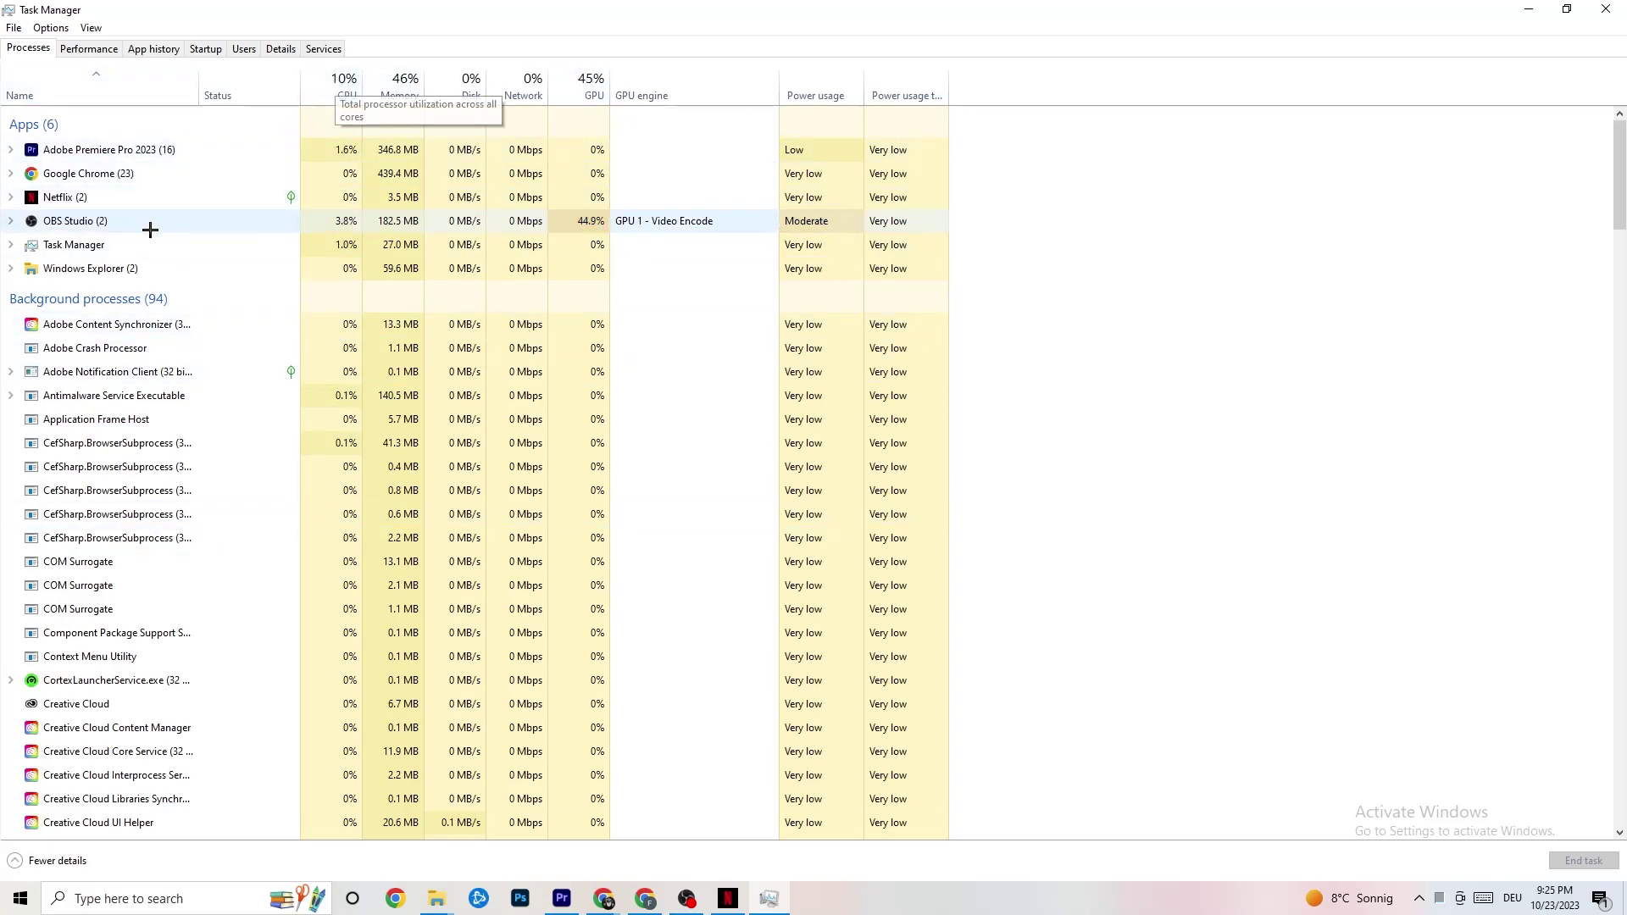
Step: Check the options for ending the Windows Explorer process and for disabling the Pivot Software Support startup entry
right_click(112, 269)
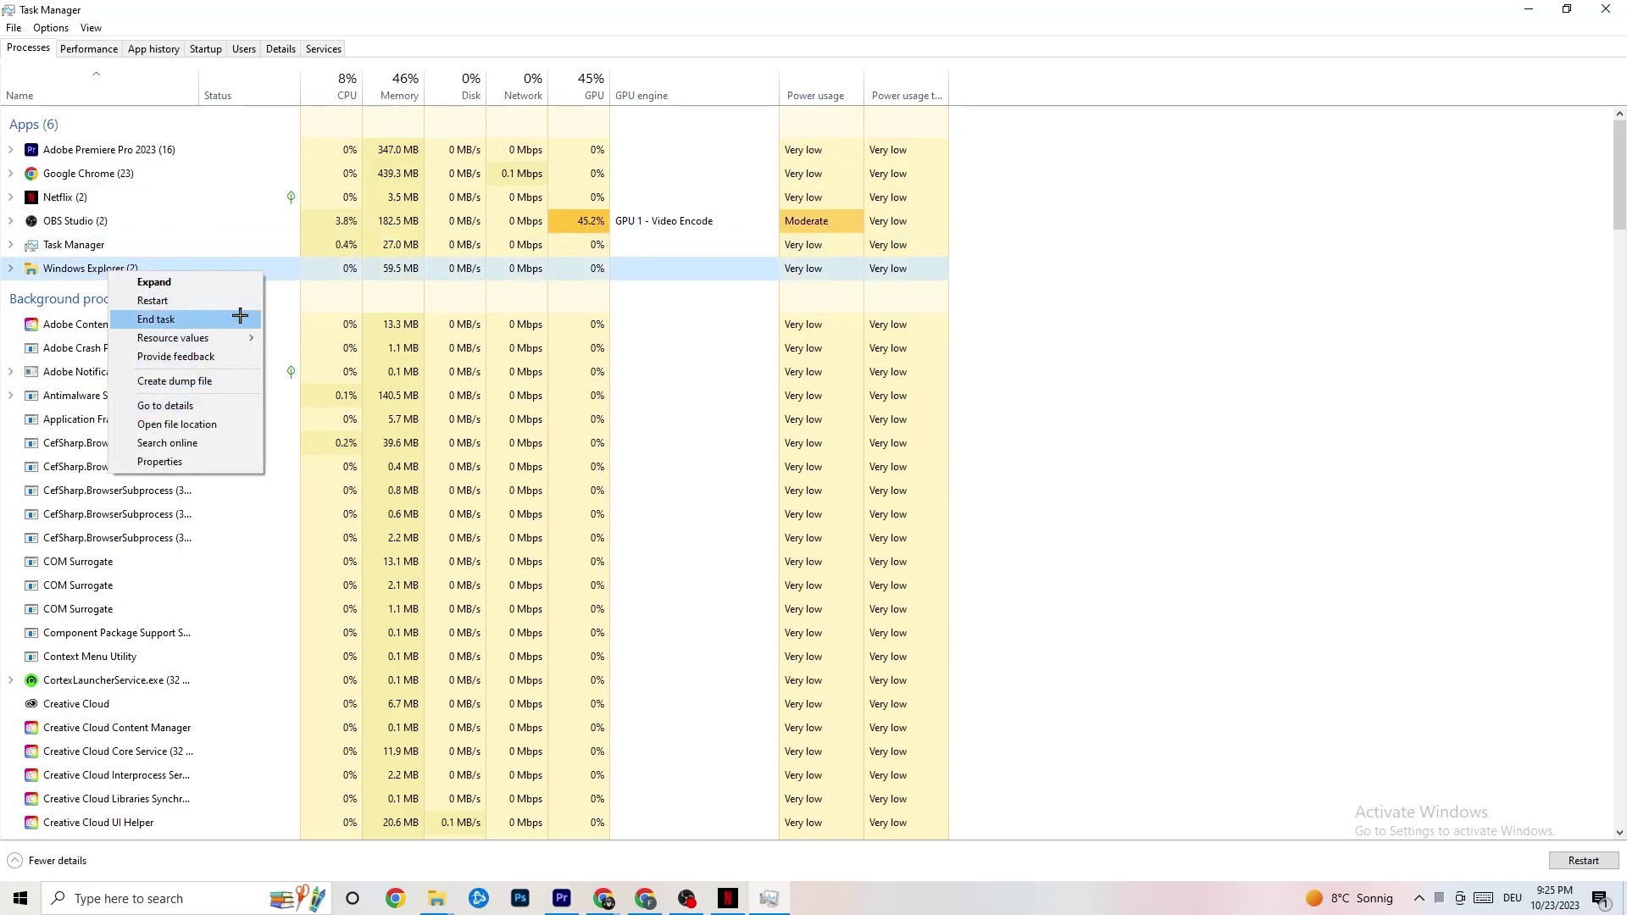
click(1211, 236)
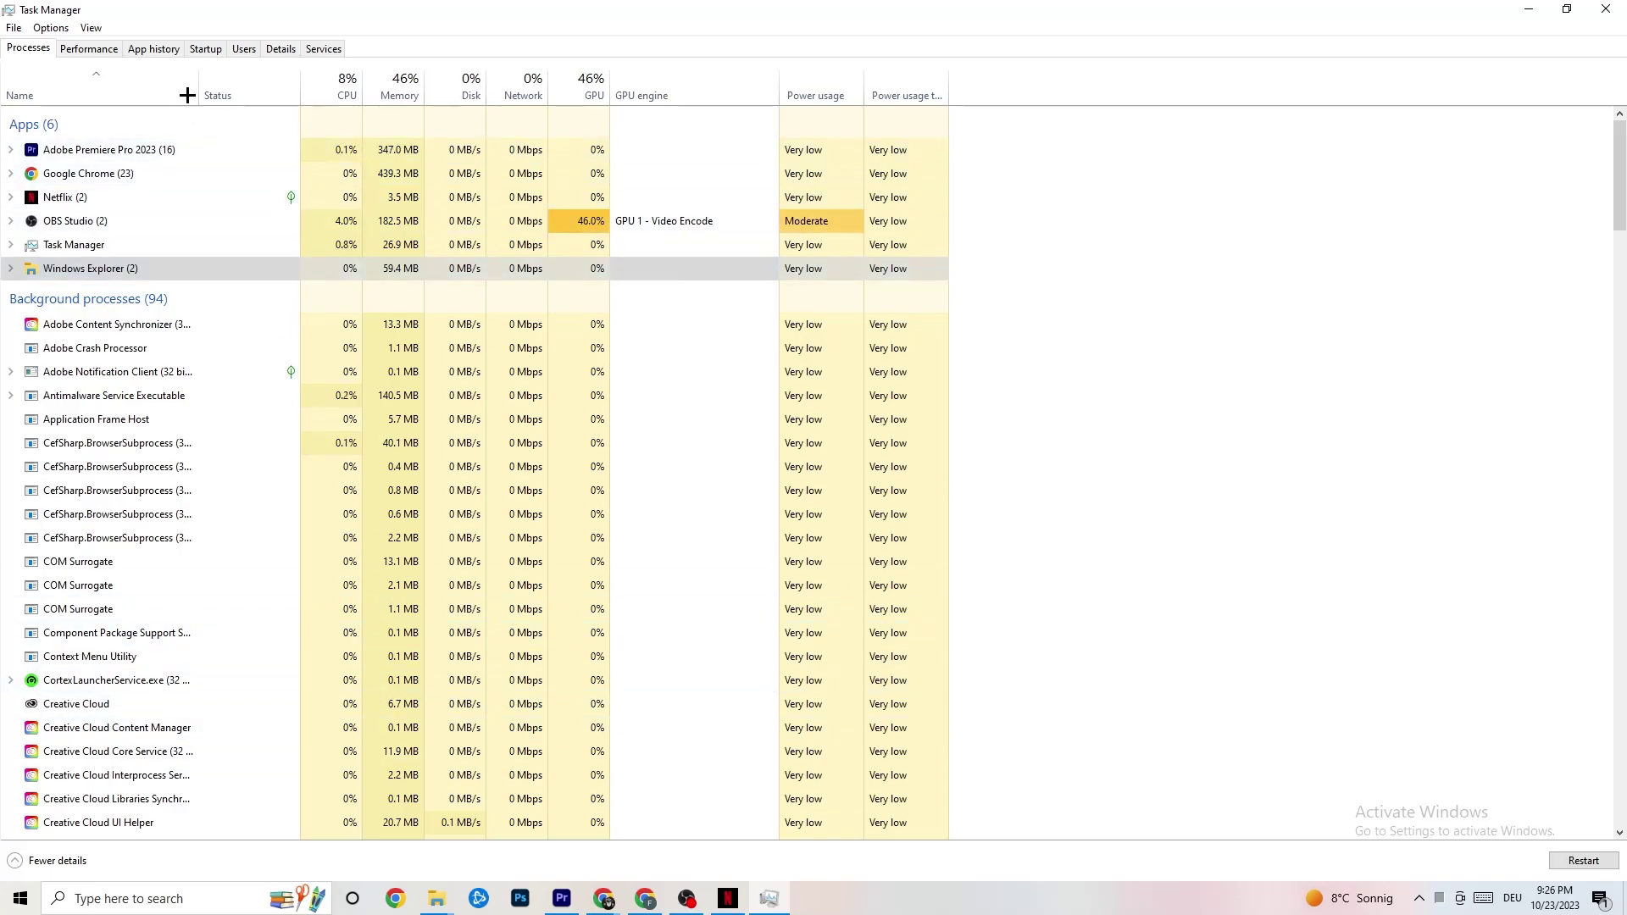
click(206, 49)
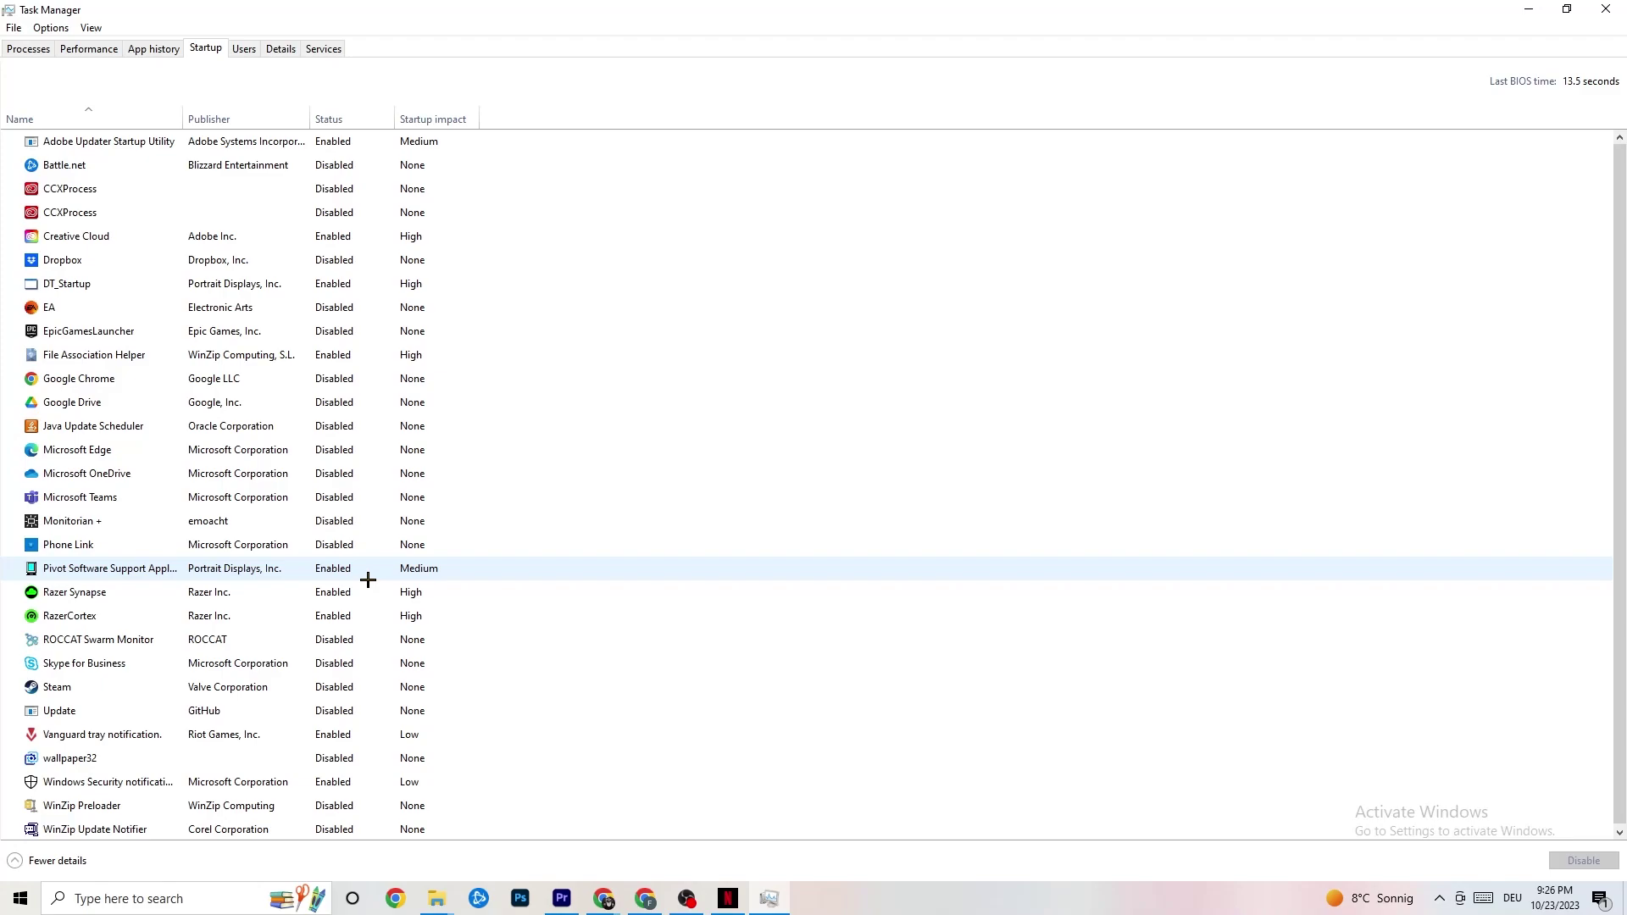
right_click(329, 569)
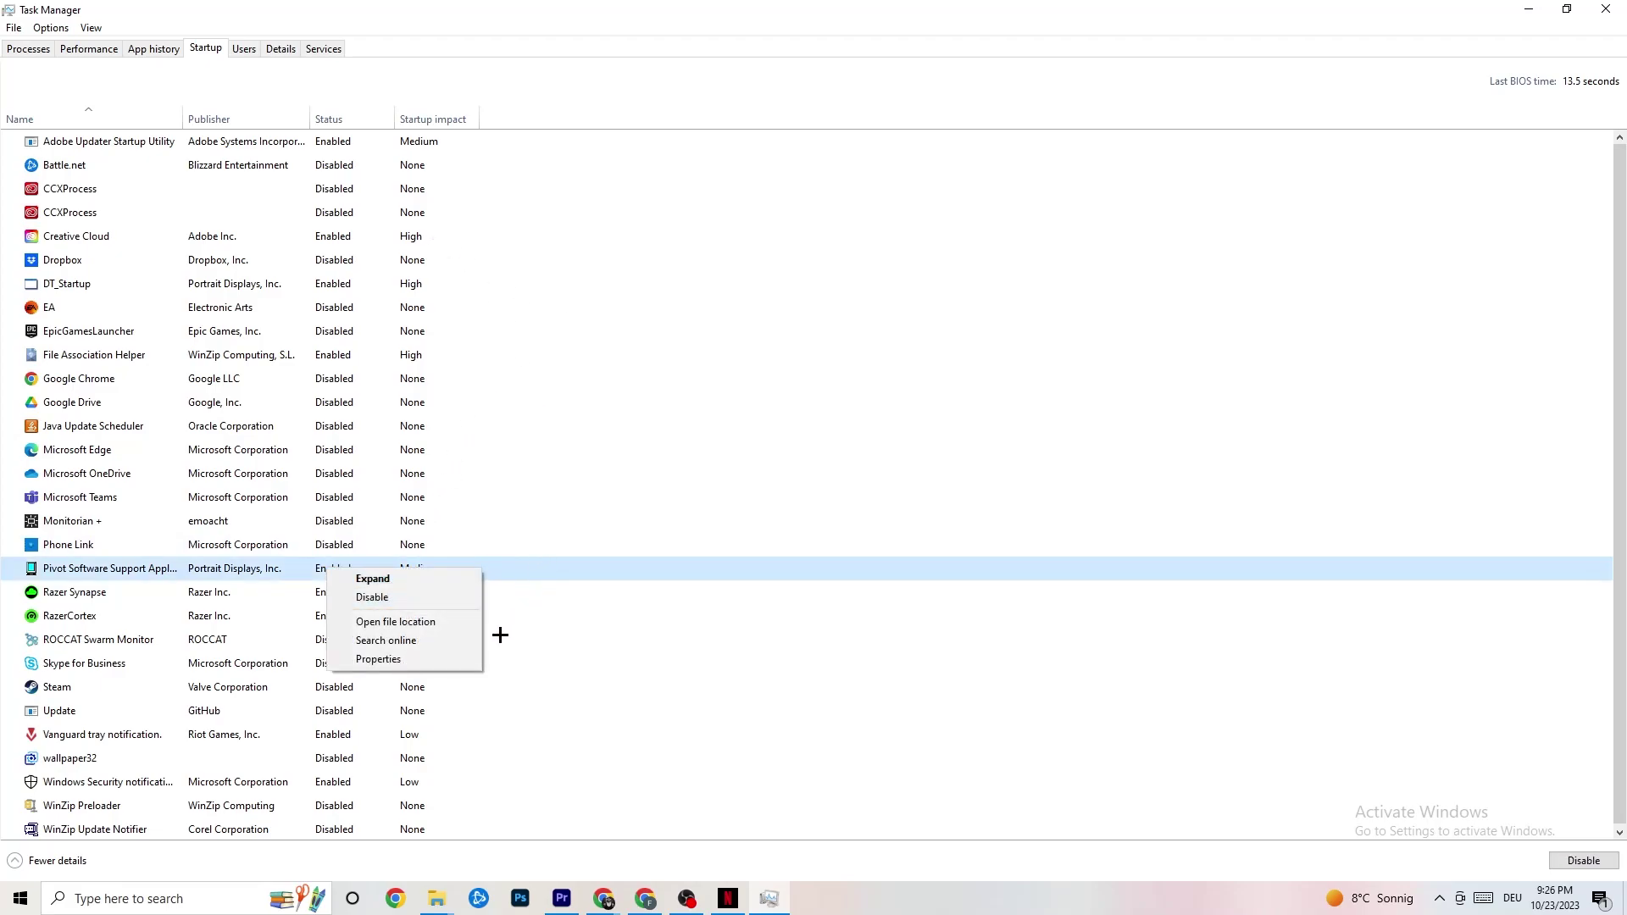
Step: Check the priority options for the Adobe Premiere Pro process in the detailed process list, and close Task Manager
click(280, 49)
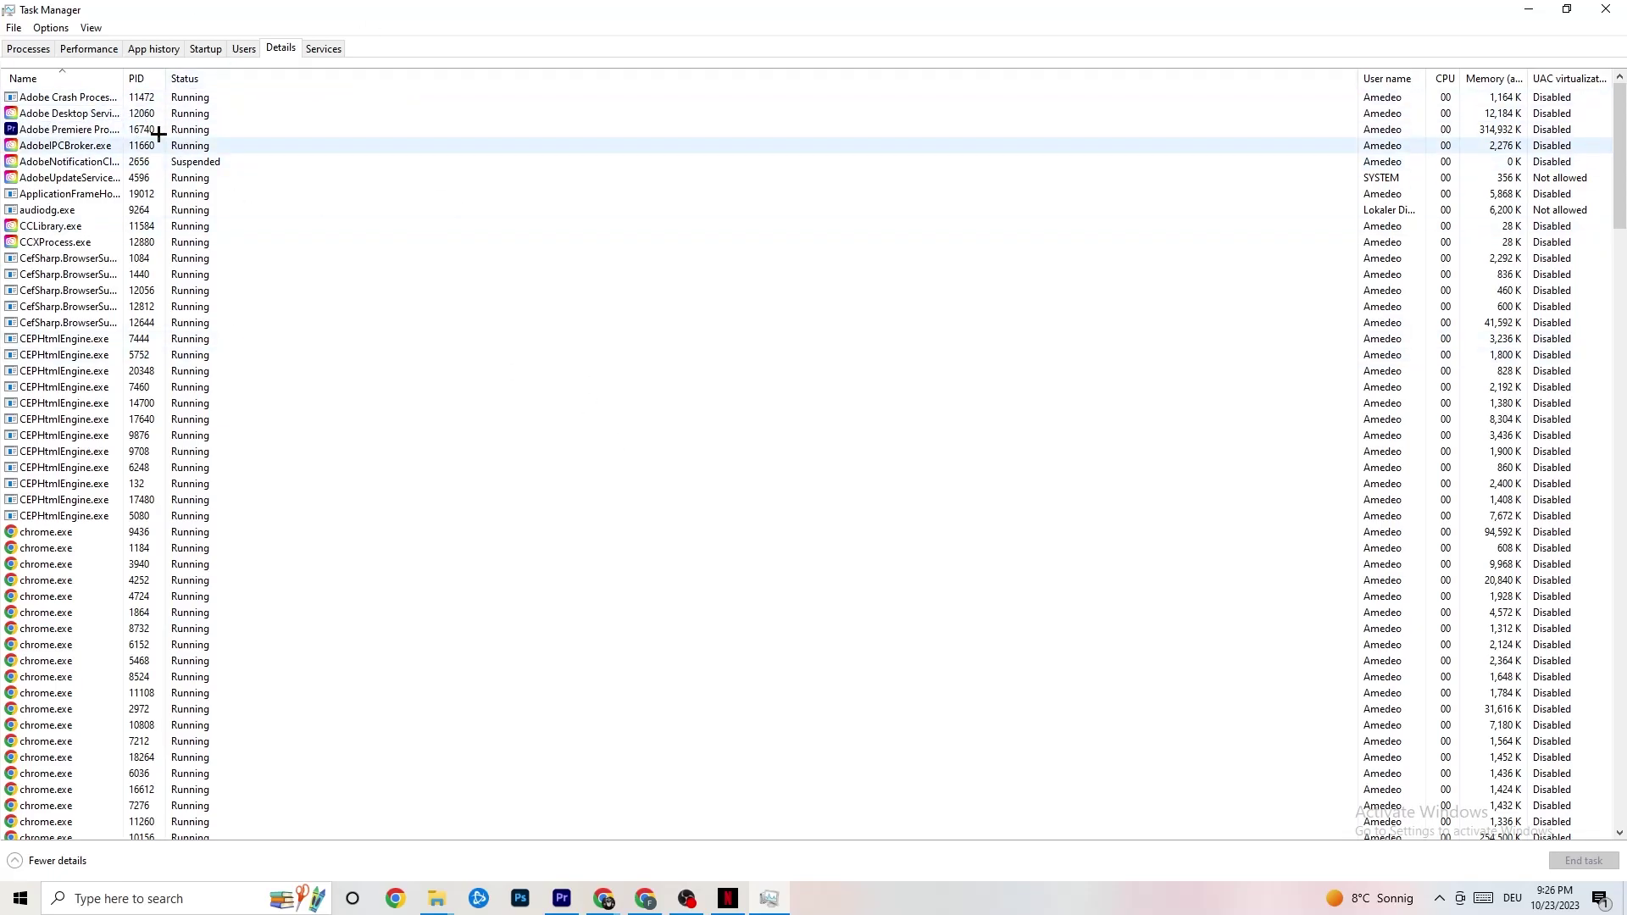
right_click(71, 134)
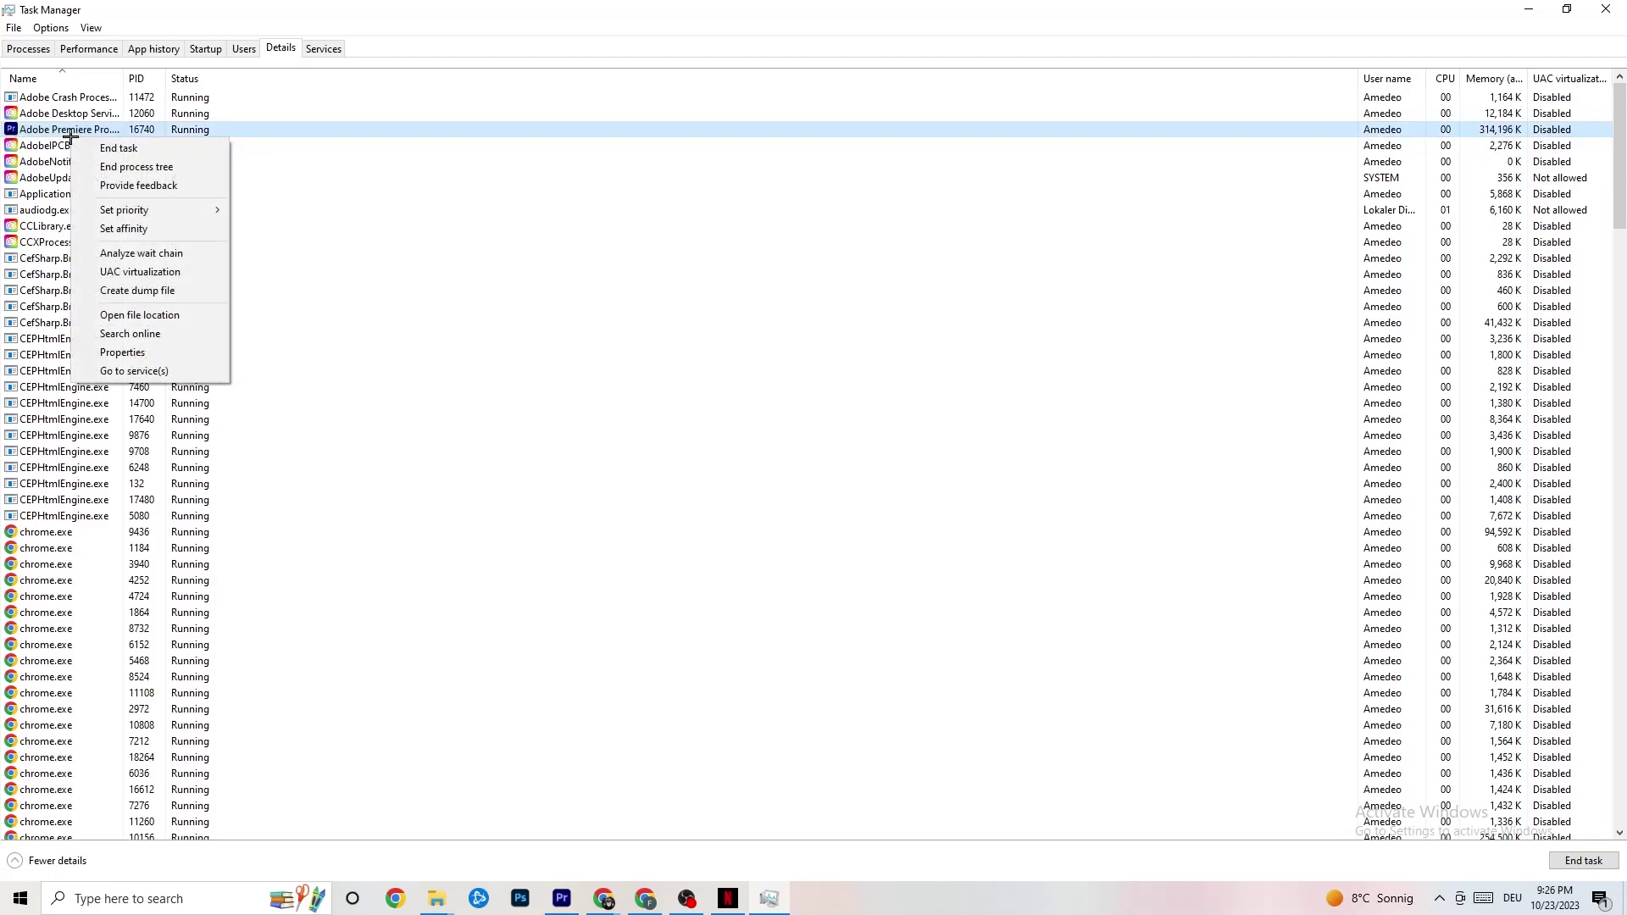
mouse_move(146, 208)
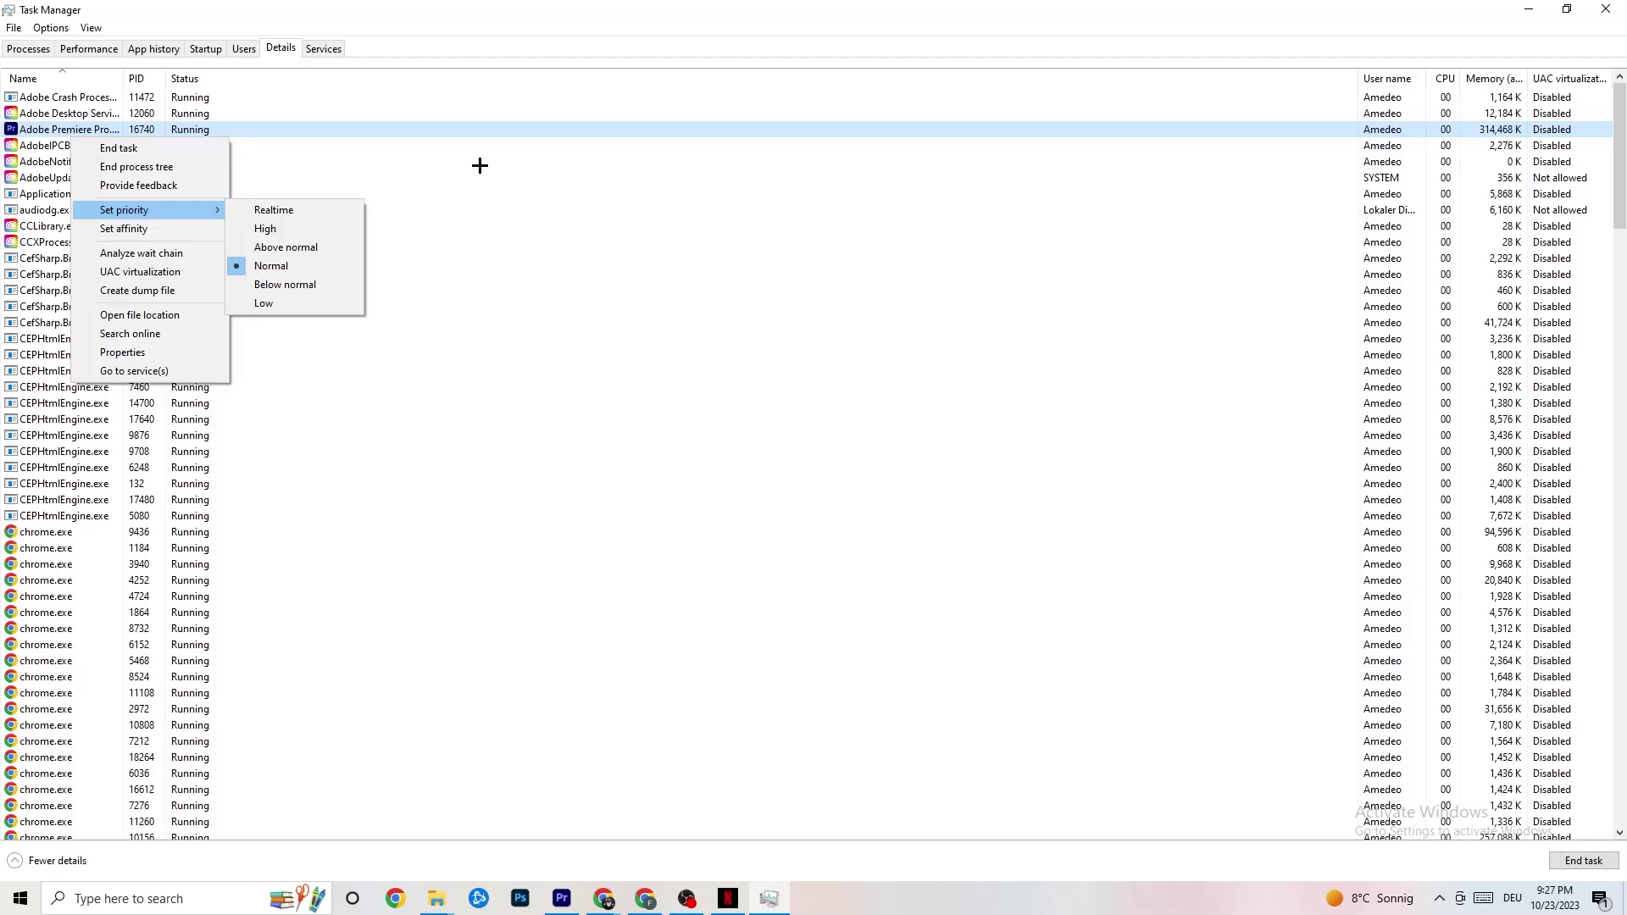
click(492, 159)
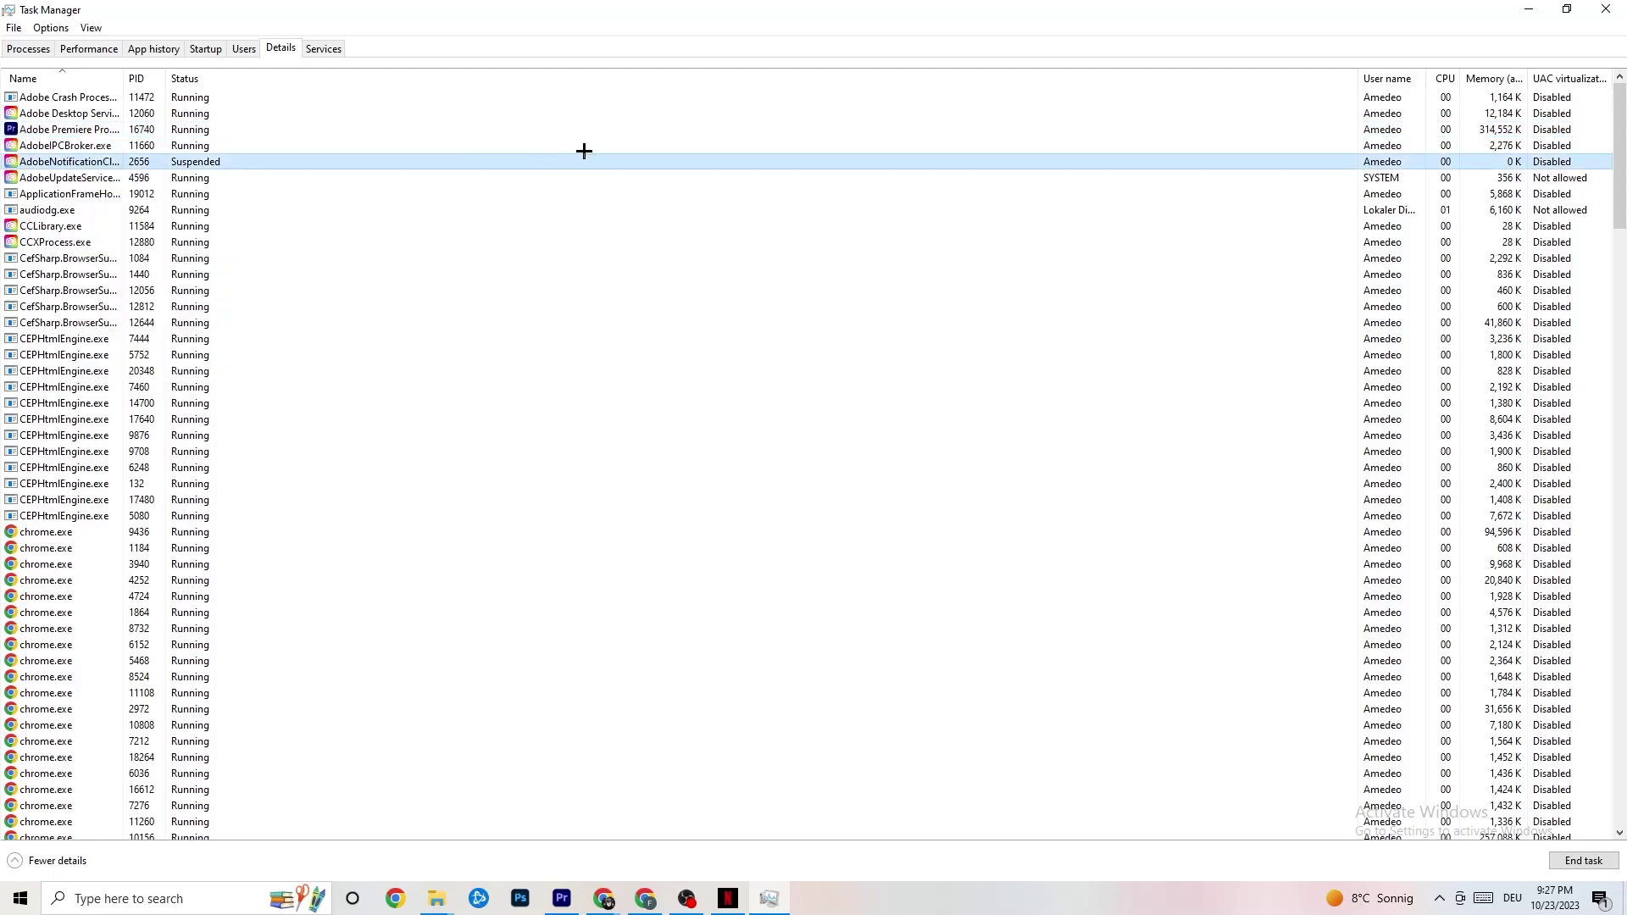
click(1606, 8)
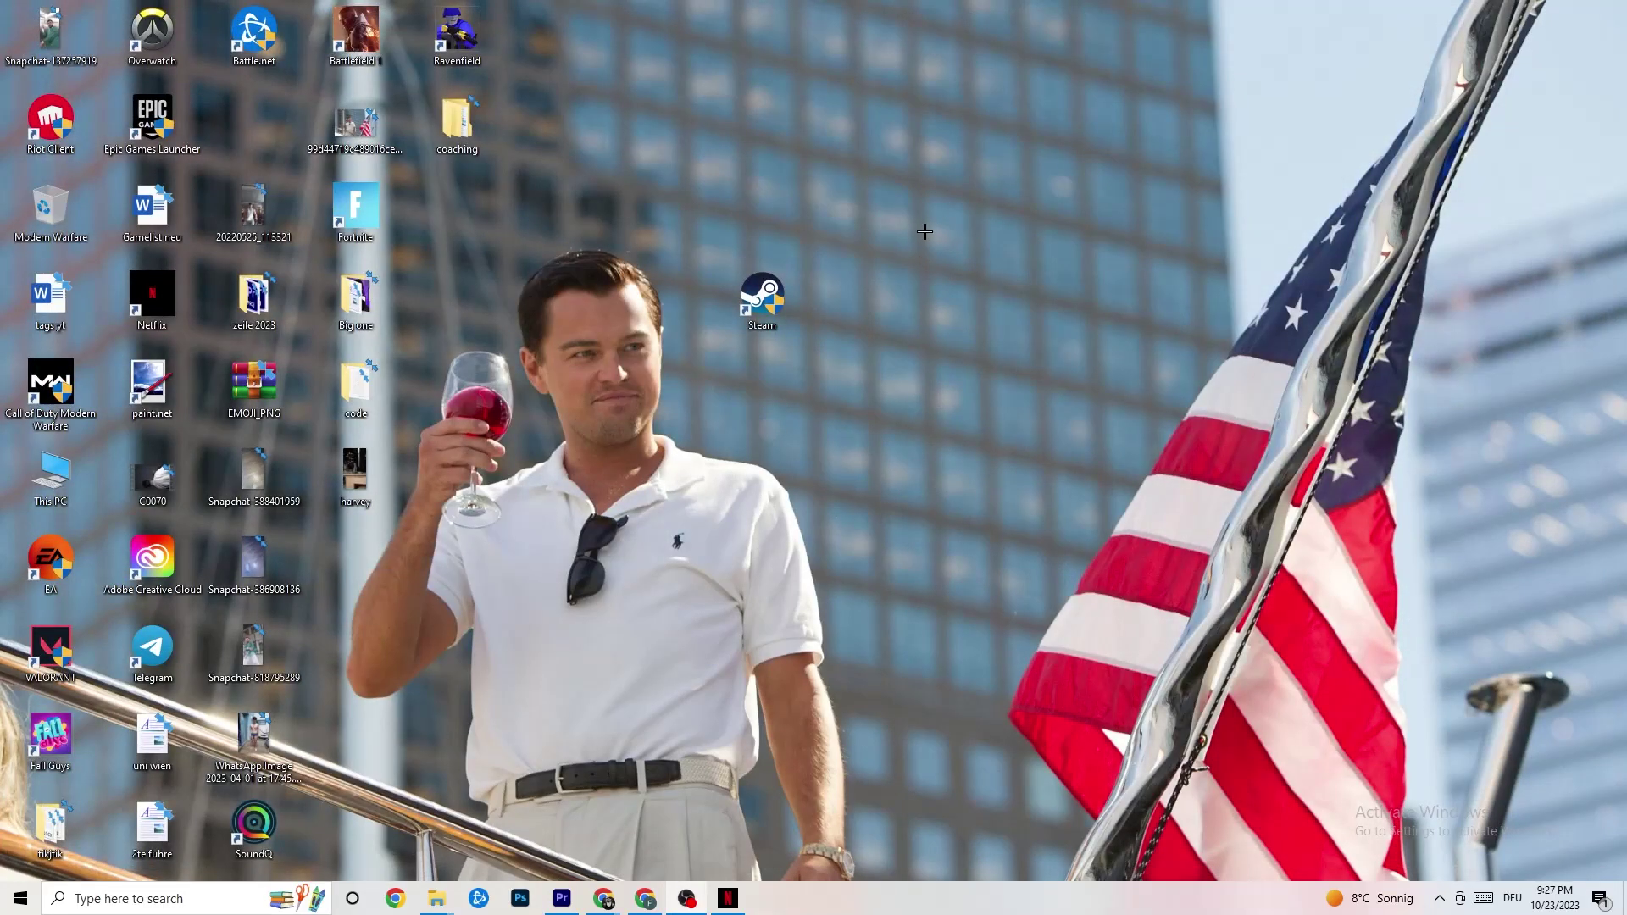
Step: Review the Adjust Image Settings with Preview and Change Resolution pages in NVIDIA Control Panel, and close it
right_click(911, 161)
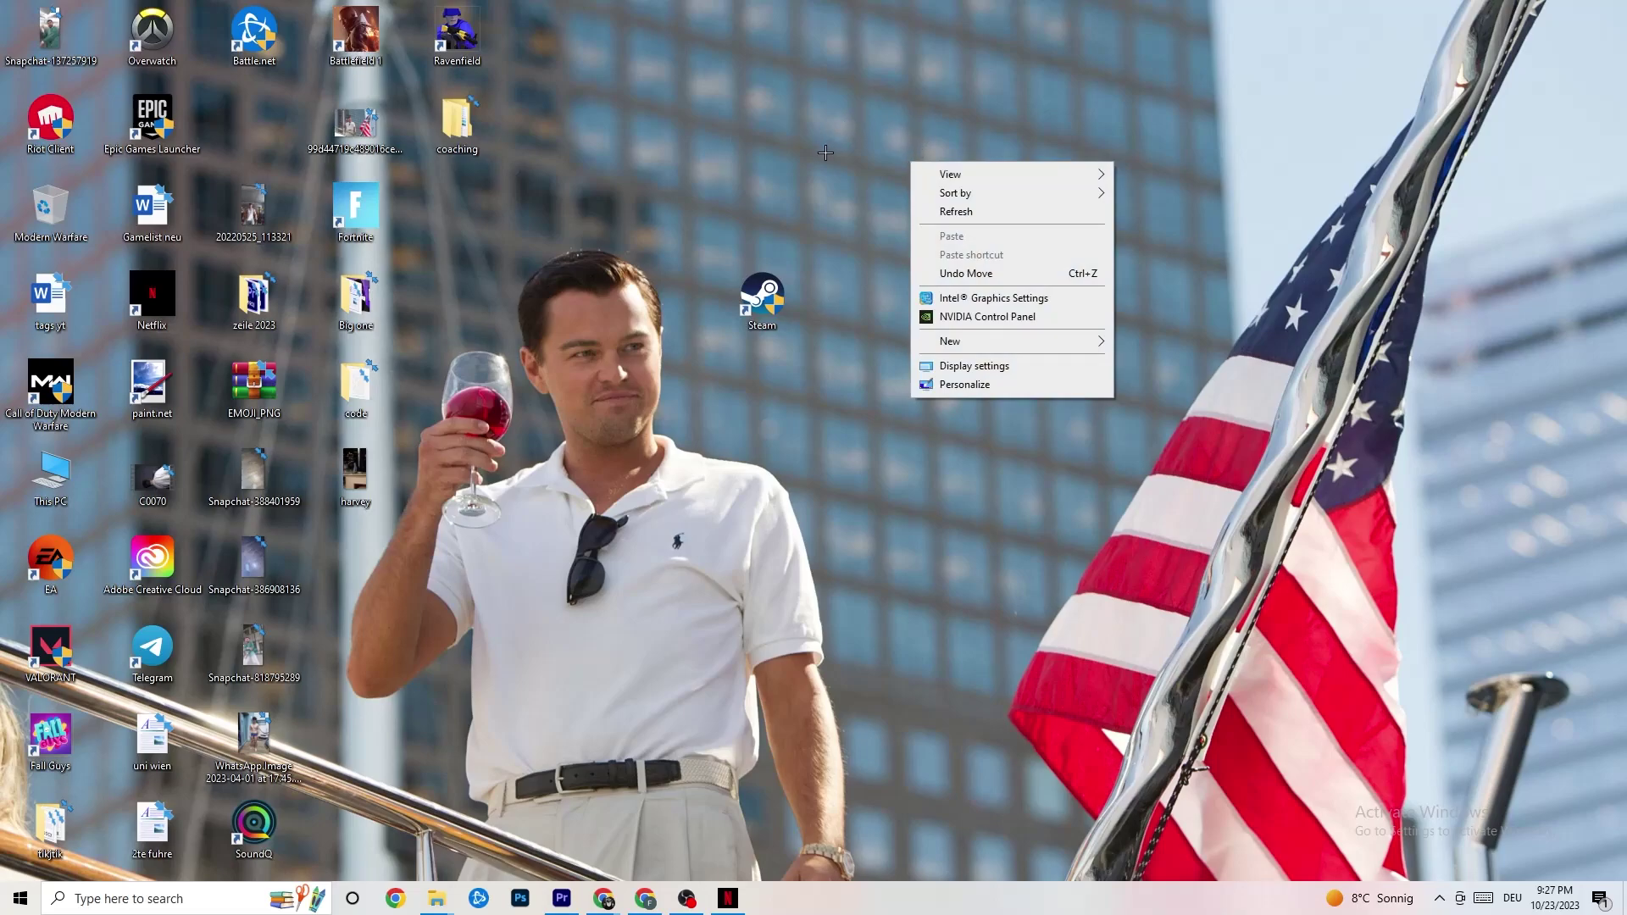
click(965, 320)
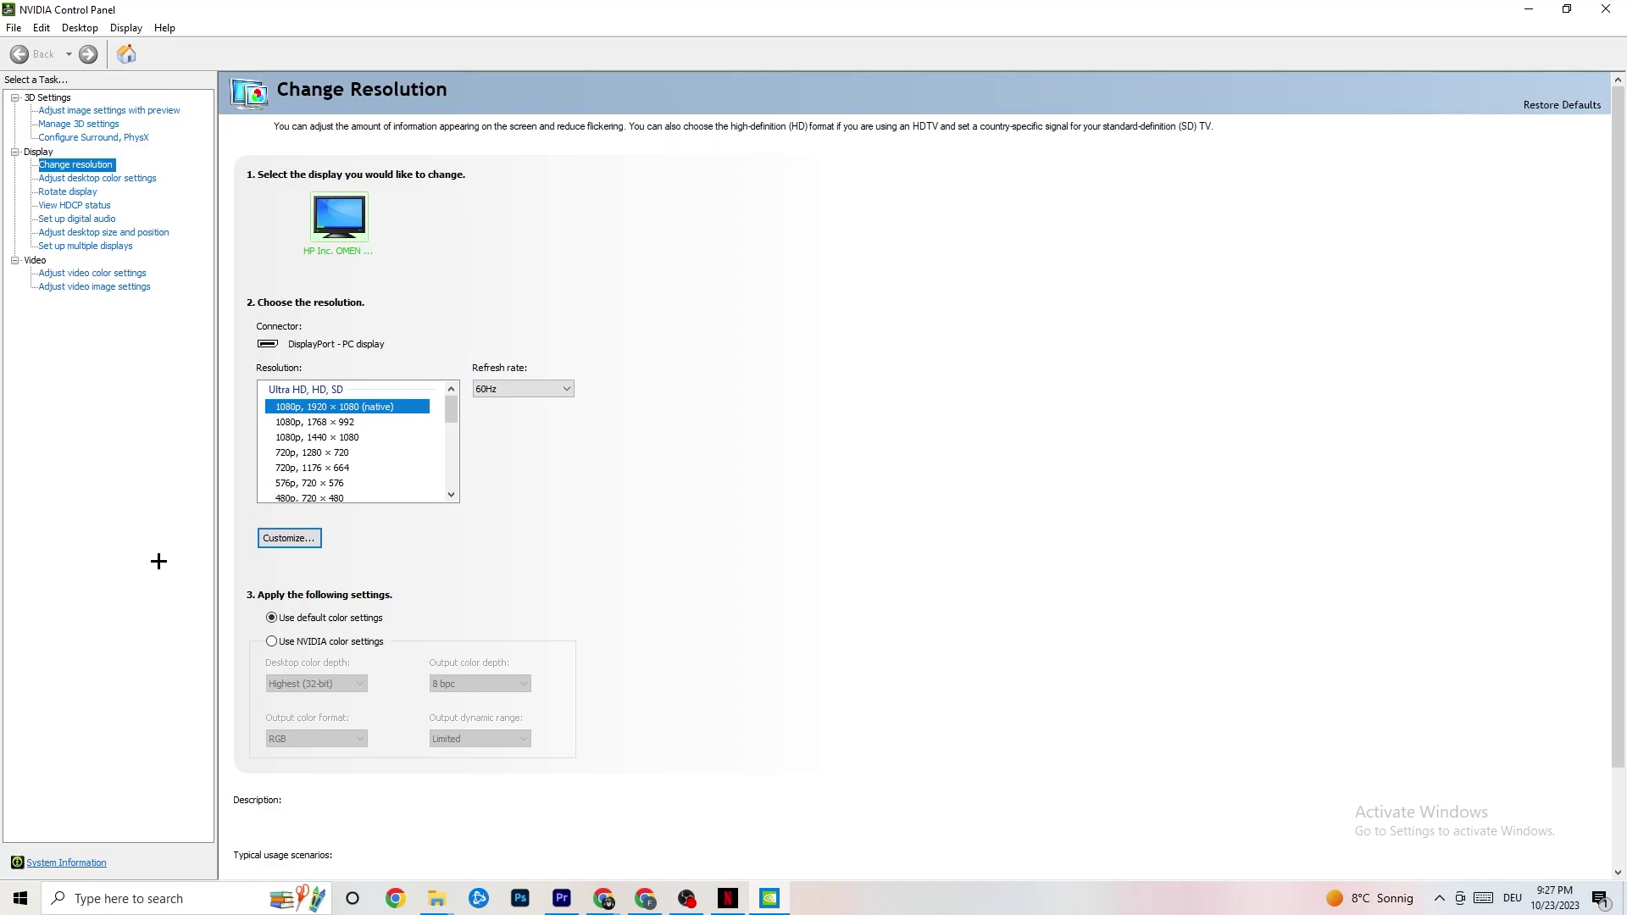
click(91, 111)
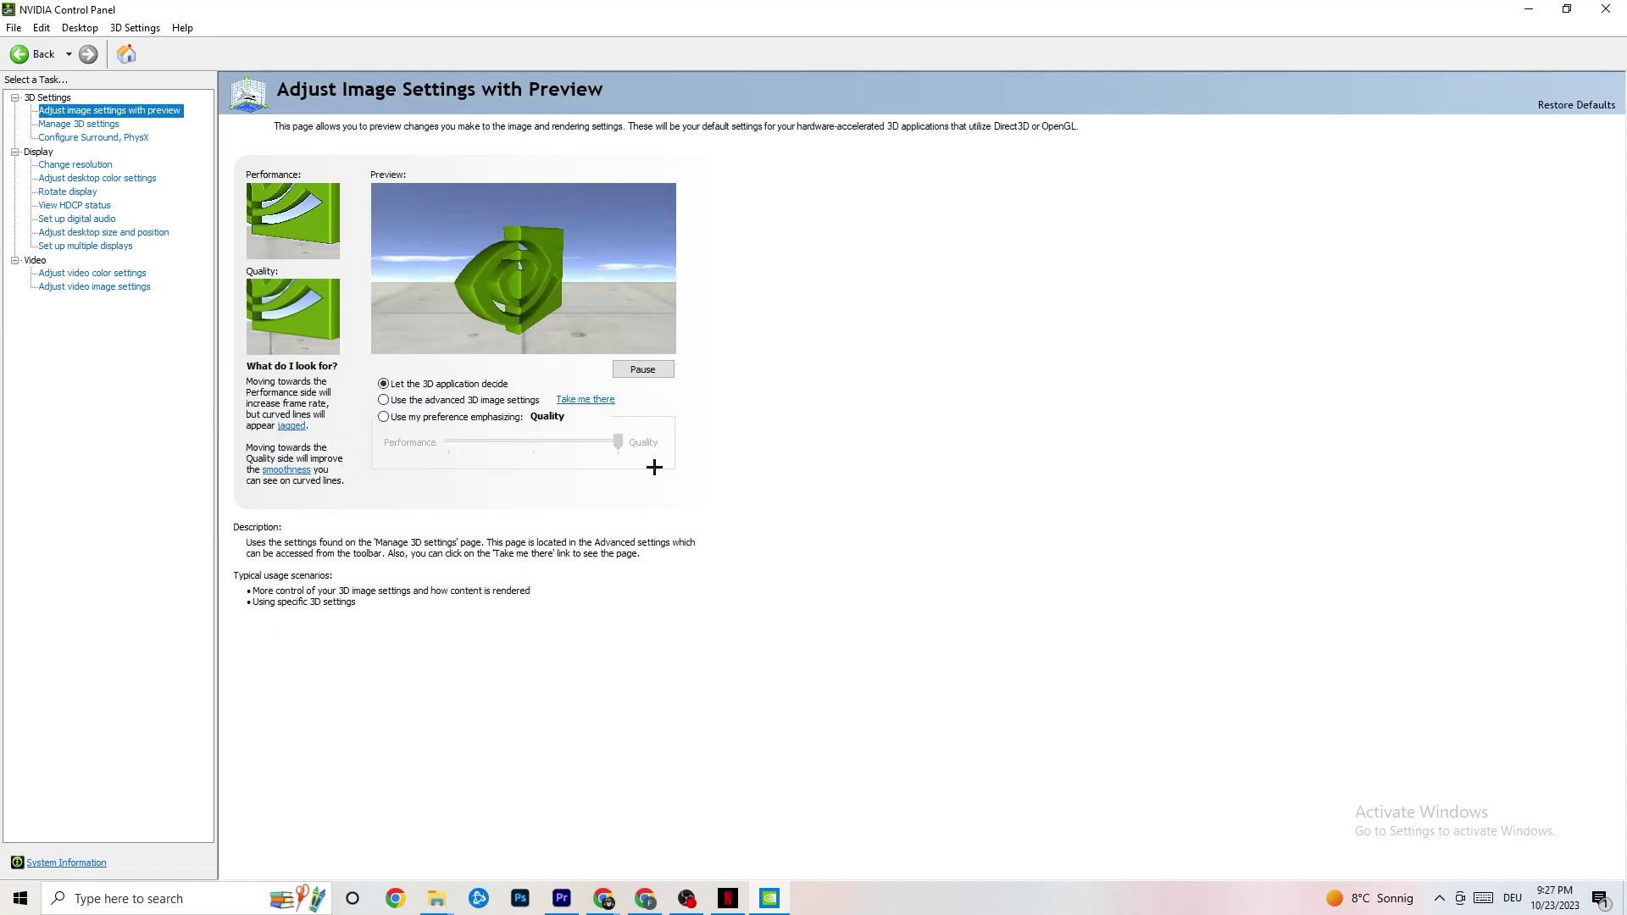
mouse_move(388, 420)
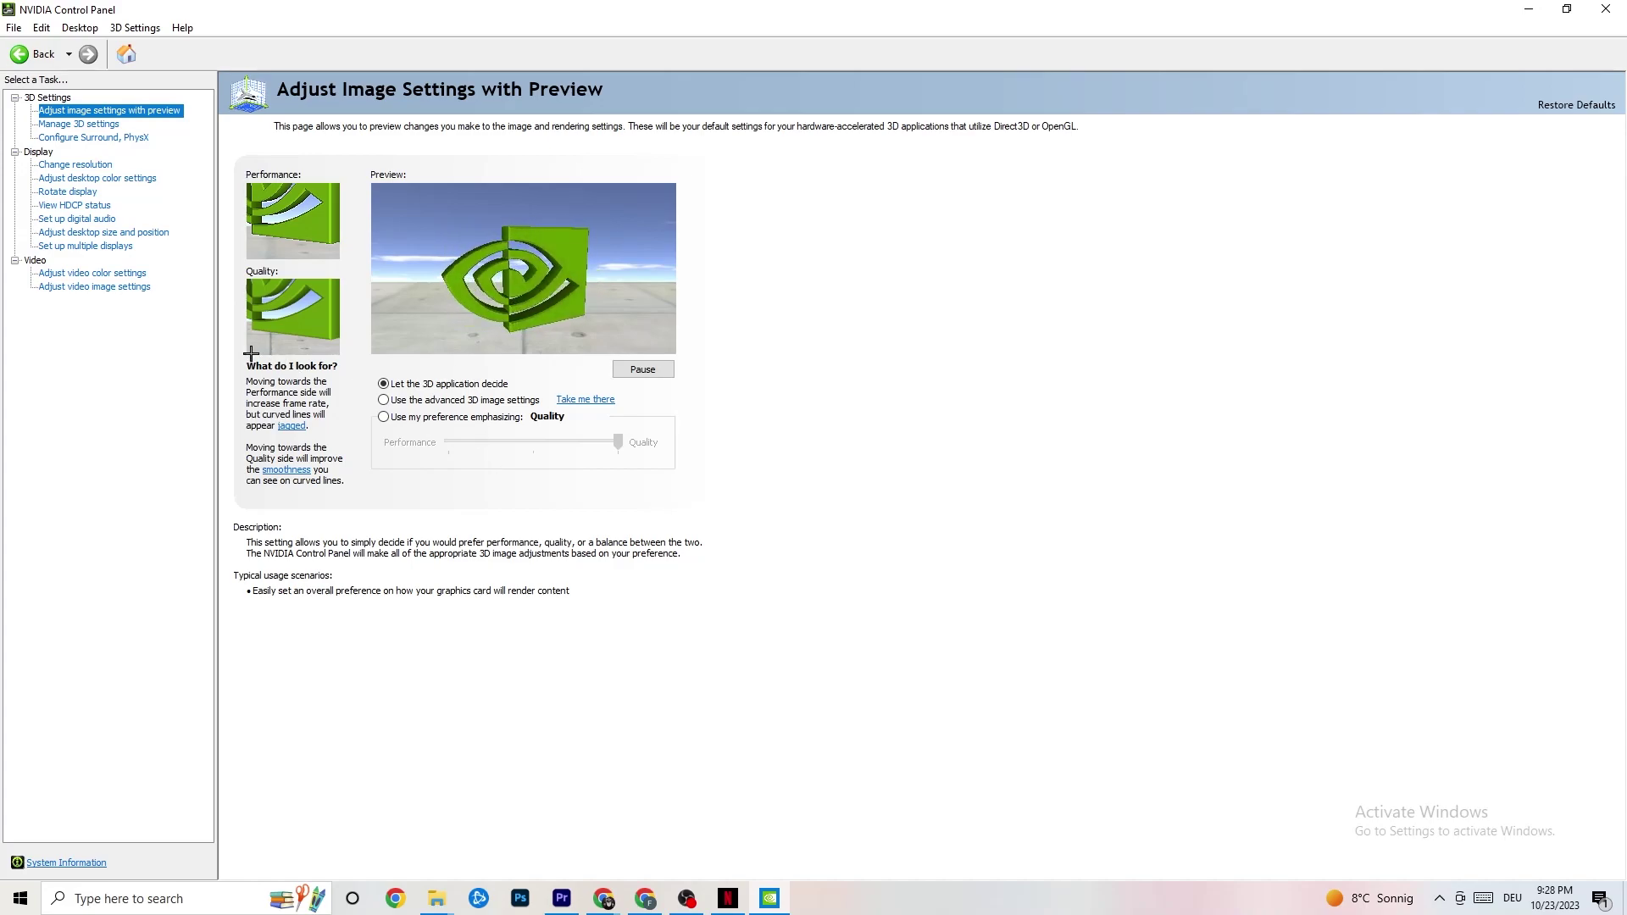
click(59, 166)
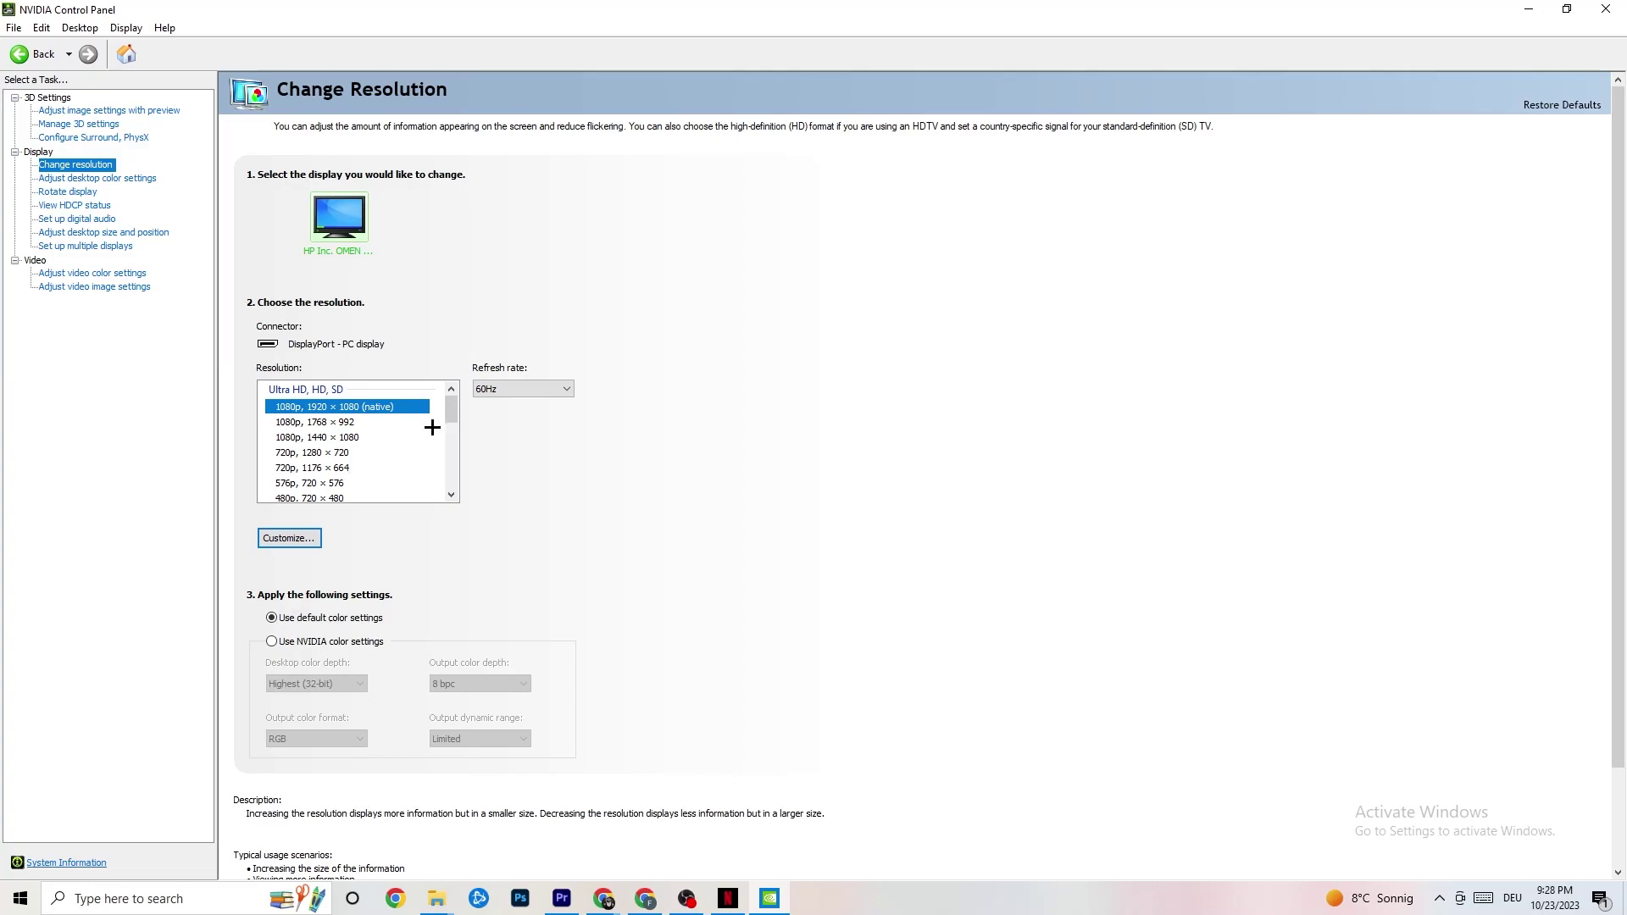
click(1605, 8)
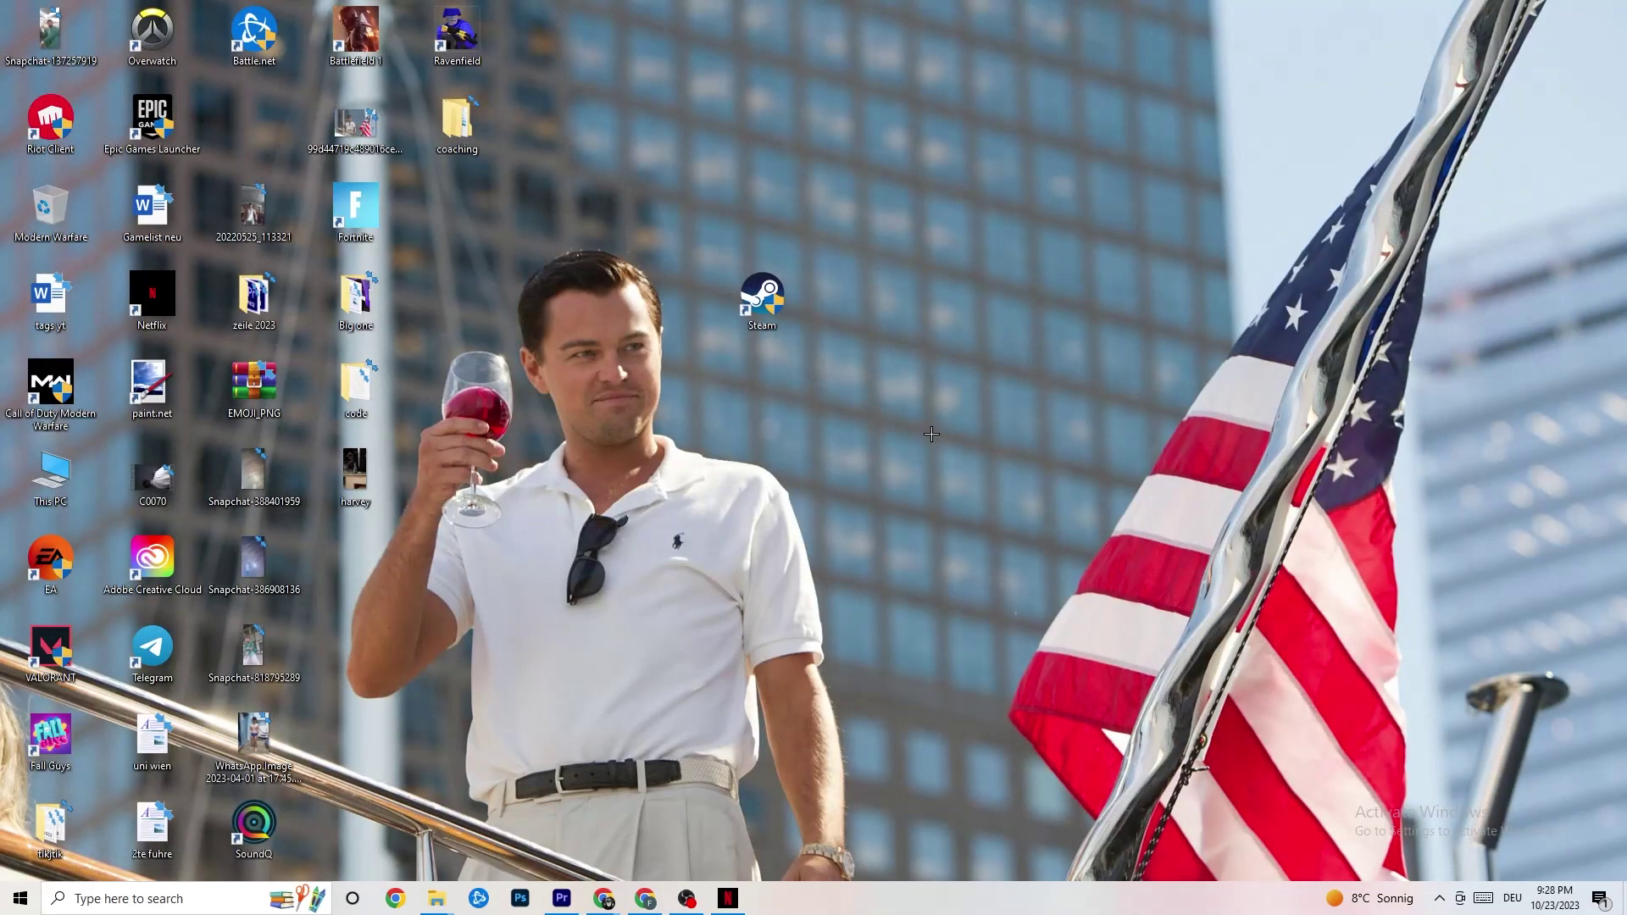